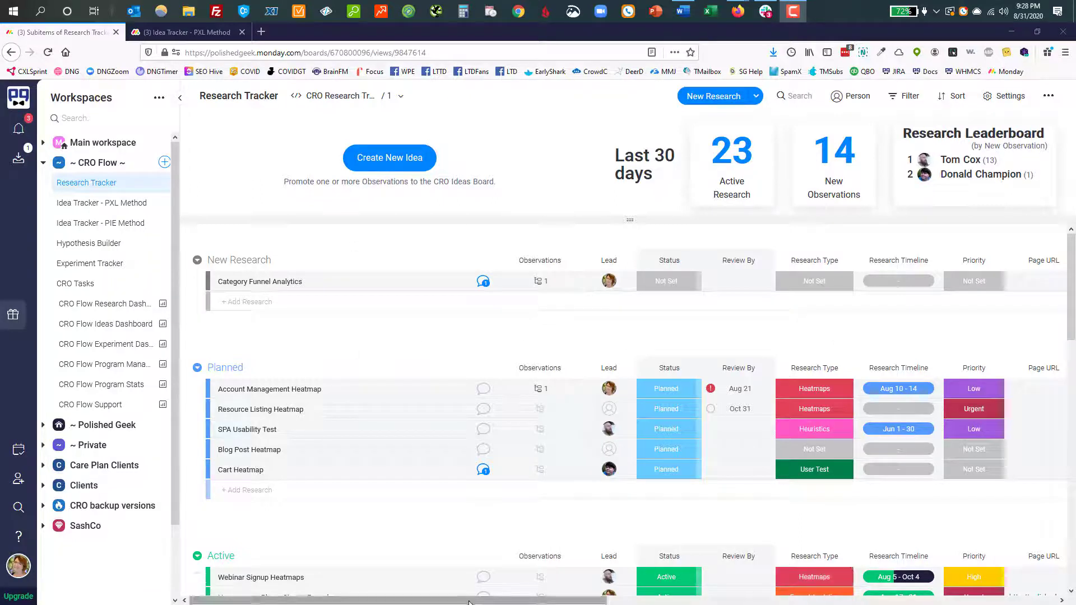
- Expand the subitems under Book Product Page Analytics to reveal its three observations
{"action": "mouse_move", "coordinate": [469, 601]}
{"action": "left_mouse_down"}
{"action": "mouse_move", "coordinate": [868, 601]}
{"action": "mouse_move", "coordinate": [453, 602]}
{"action": "left_mouse_up"}
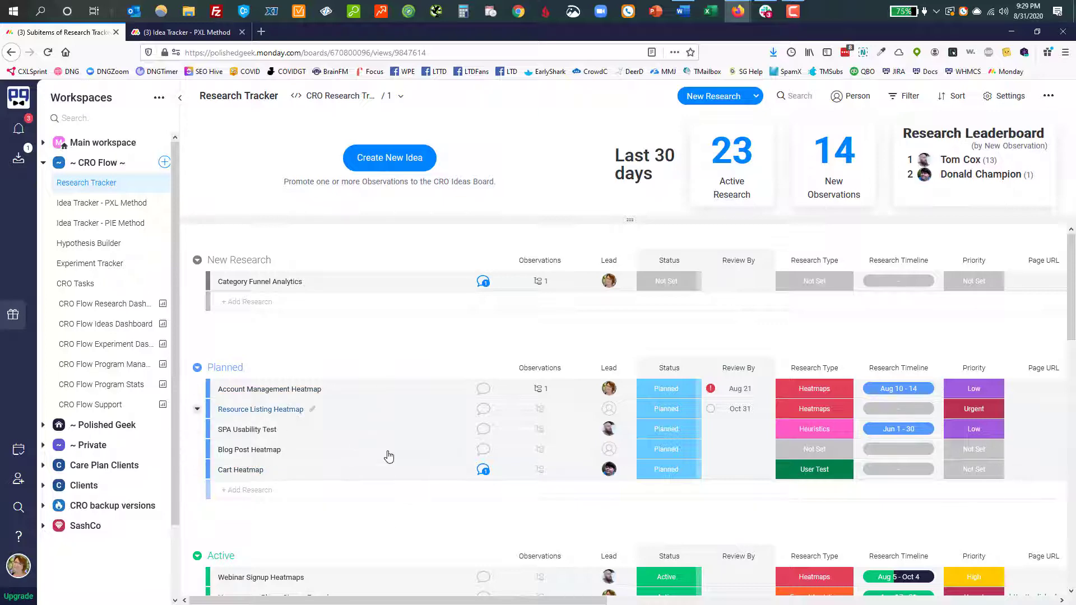
{"action": "scroll", "coordinate": [398, 542], "scroll_direction": "down", "scroll_amount": 6}
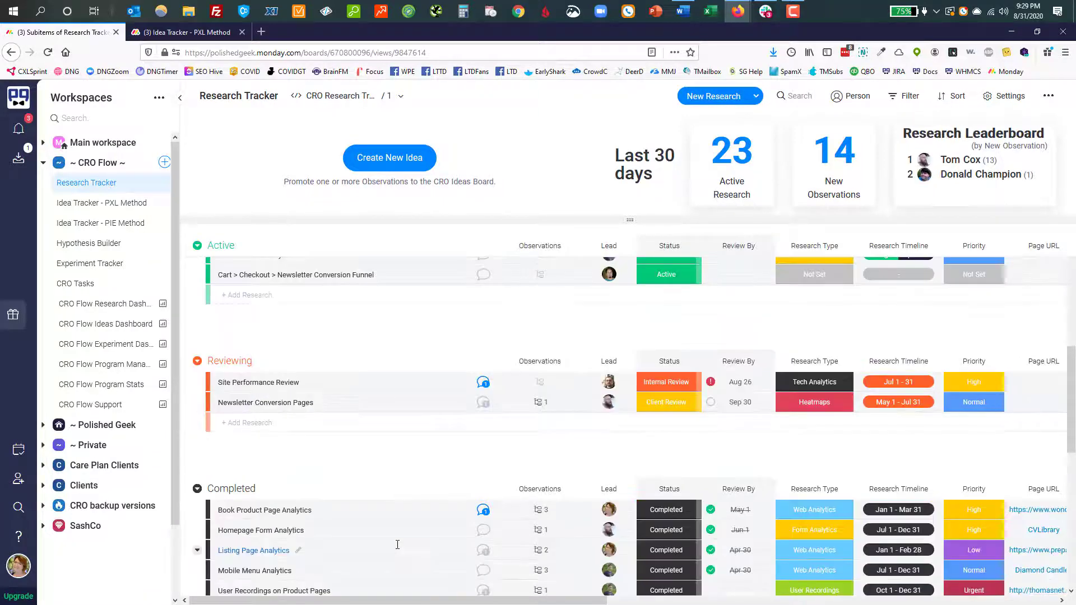
{"action": "scroll", "coordinate": [397, 539], "scroll_direction": "down", "scroll_amount": 2}
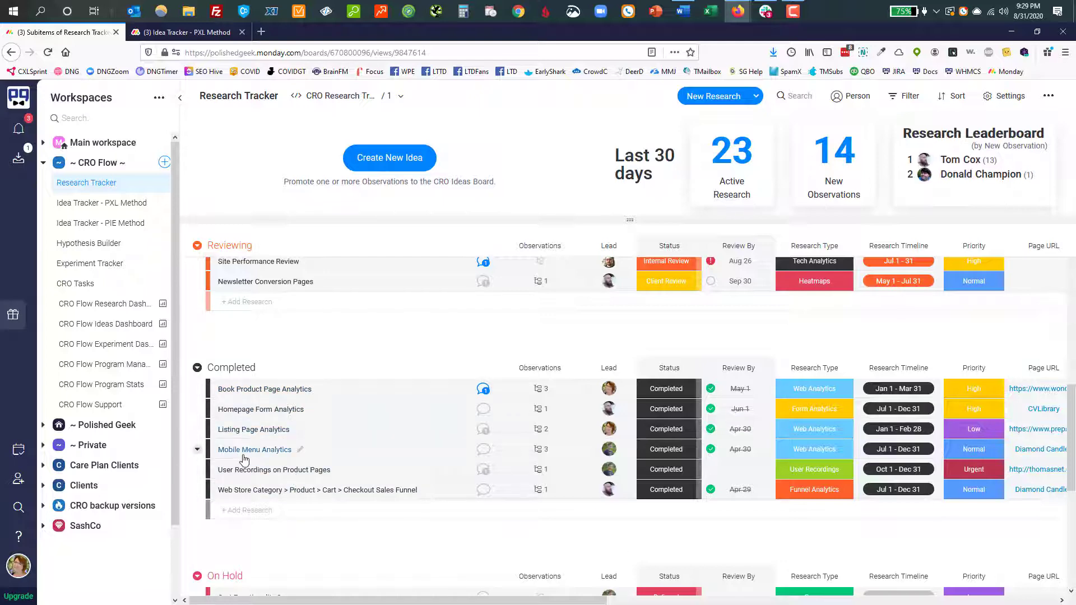
{"action": "scroll", "coordinate": [305, 465], "scroll_direction": "up", "scroll_amount": 2}
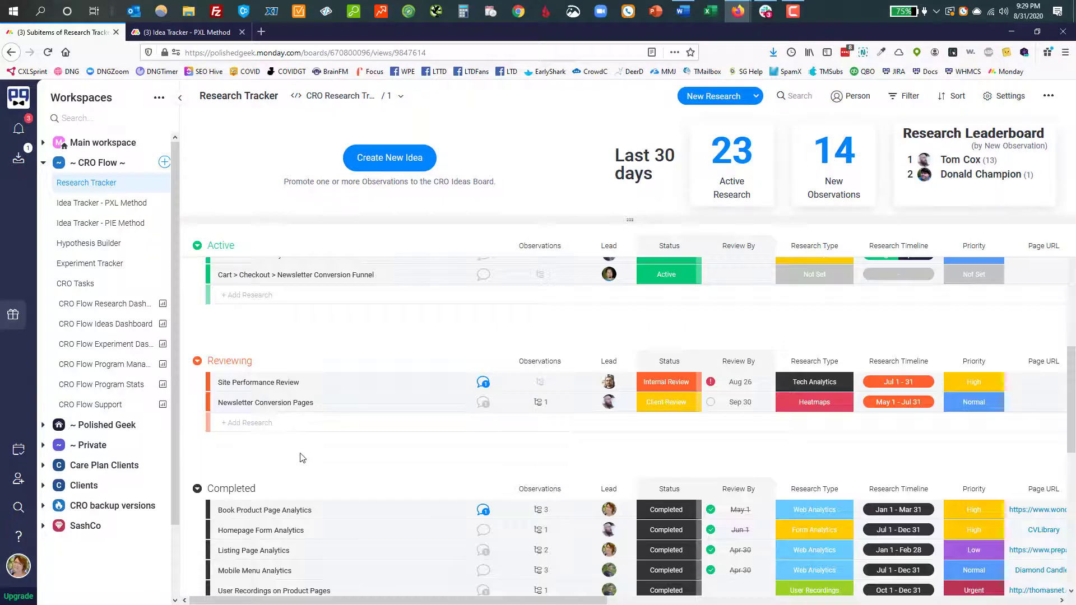
{"action": "scroll", "coordinate": [378, 333], "scroll_direction": "up", "scroll_amount": 2}
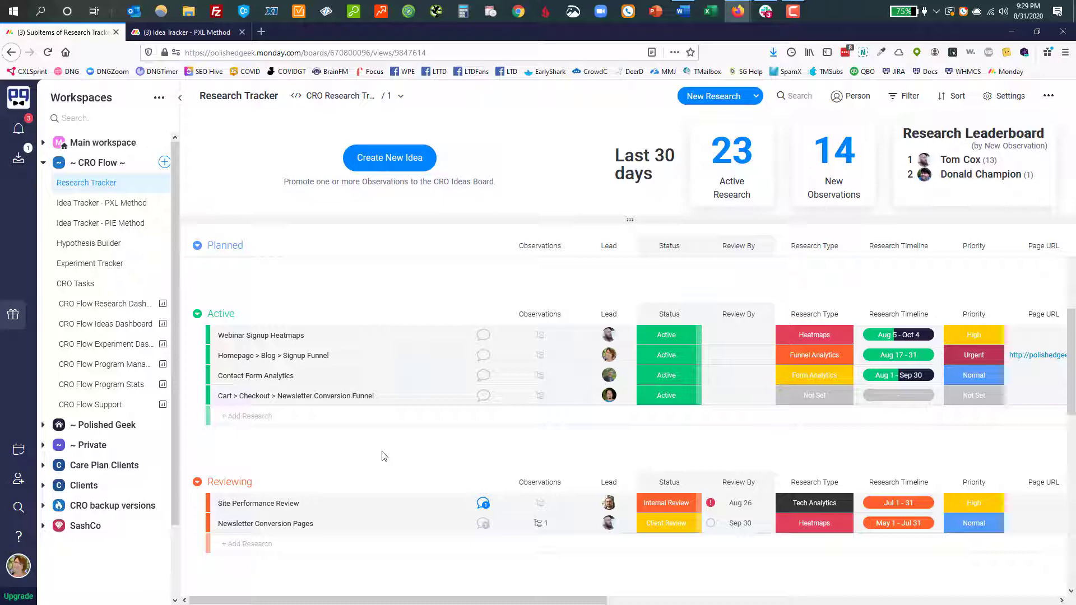
{"action": "scroll", "coordinate": [385, 455], "scroll_direction": "down", "scroll_amount": 4}
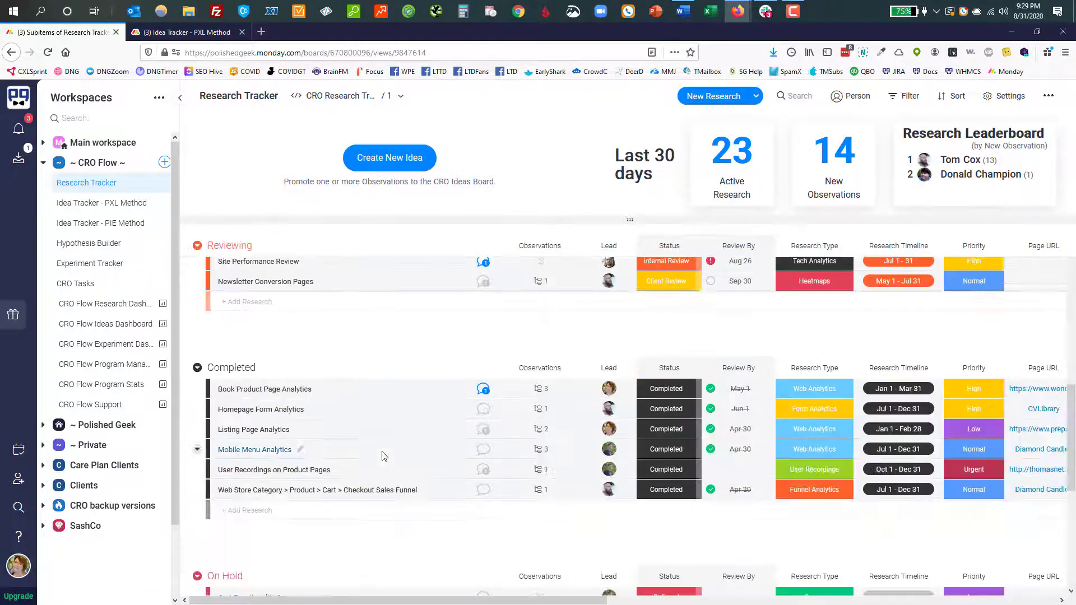
{"action": "left_click", "coordinate": [540, 389]}
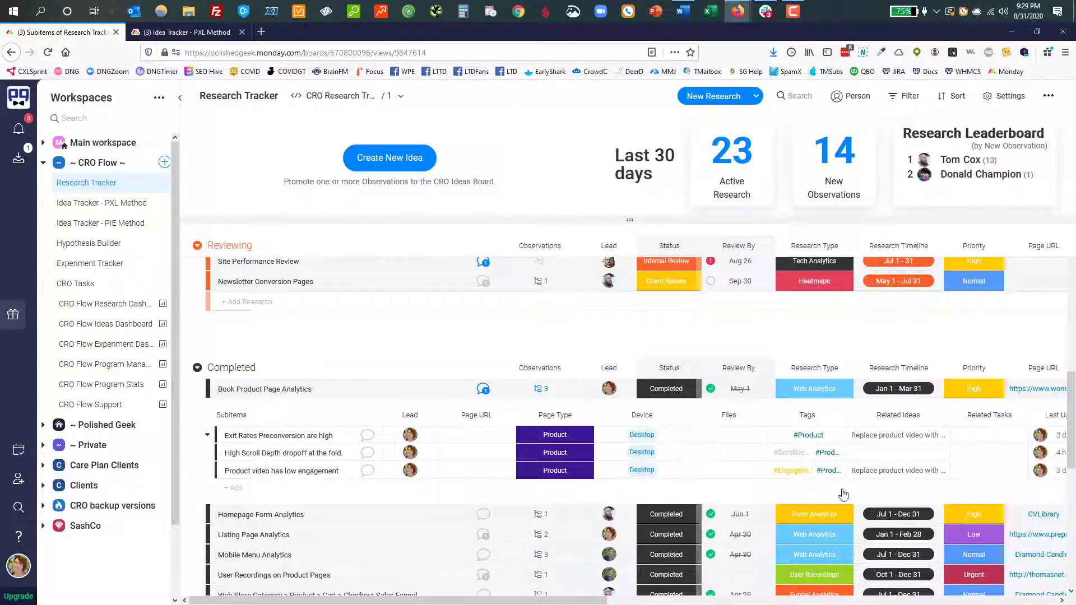
- Scroll the columns sideways to review the observations' leads, page types, devices and tags
{"action": "left_click_drag", "start_coordinate": [522, 599], "coordinate": [673, 601]}
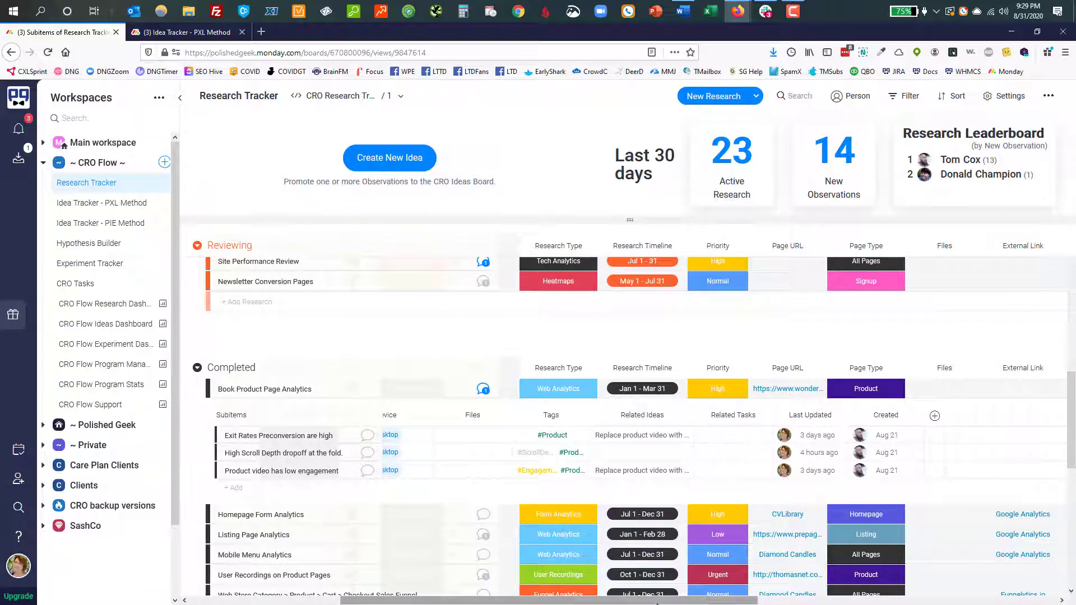
{"action": "left_click_drag", "start_coordinate": [657, 603], "coordinate": [505, 603]}
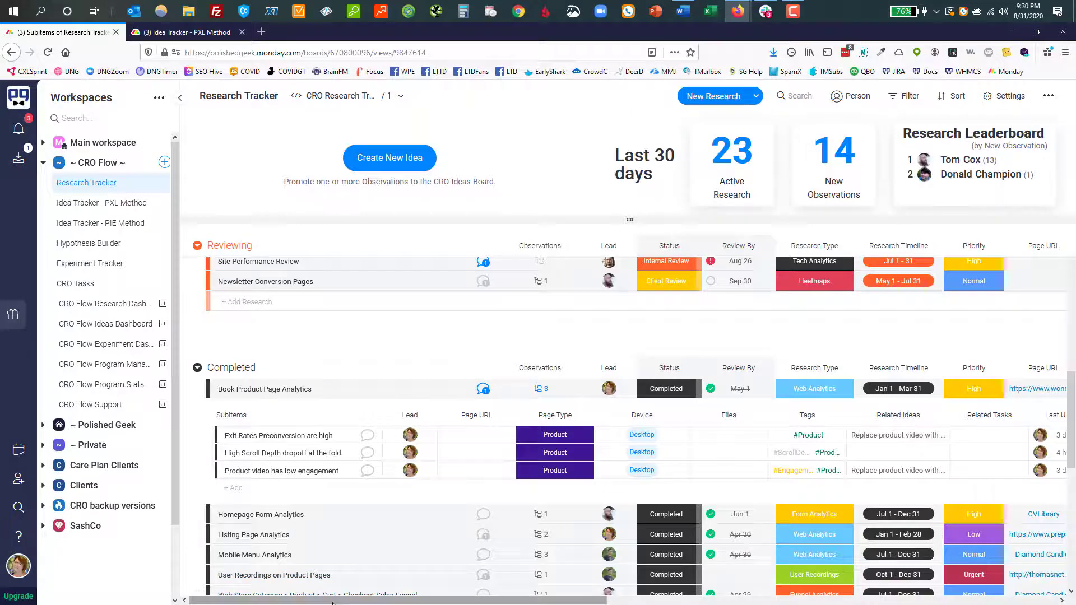
{"action": "left_click_drag", "start_coordinate": [333, 603], "coordinate": [455, 603]}
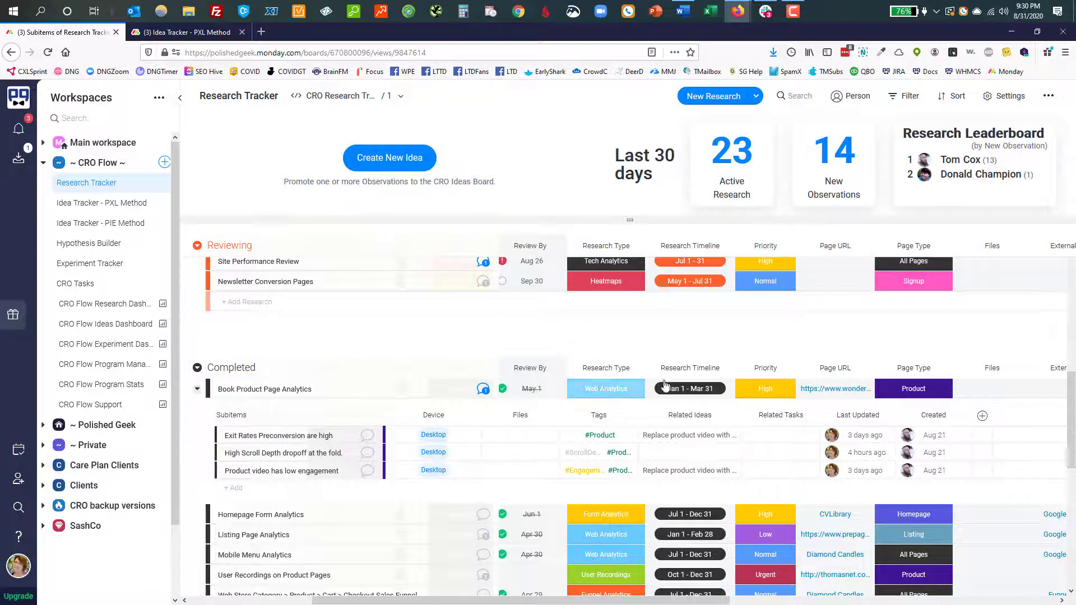
{"action": "left_click", "coordinate": [601, 399]}
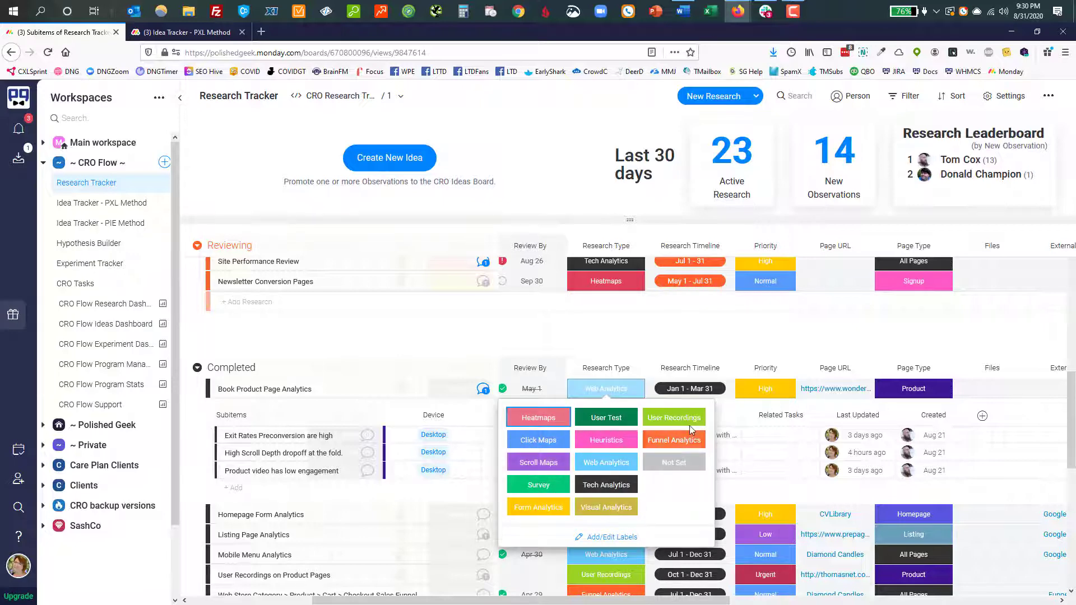
{"action": "left_click", "coordinate": [501, 332]}
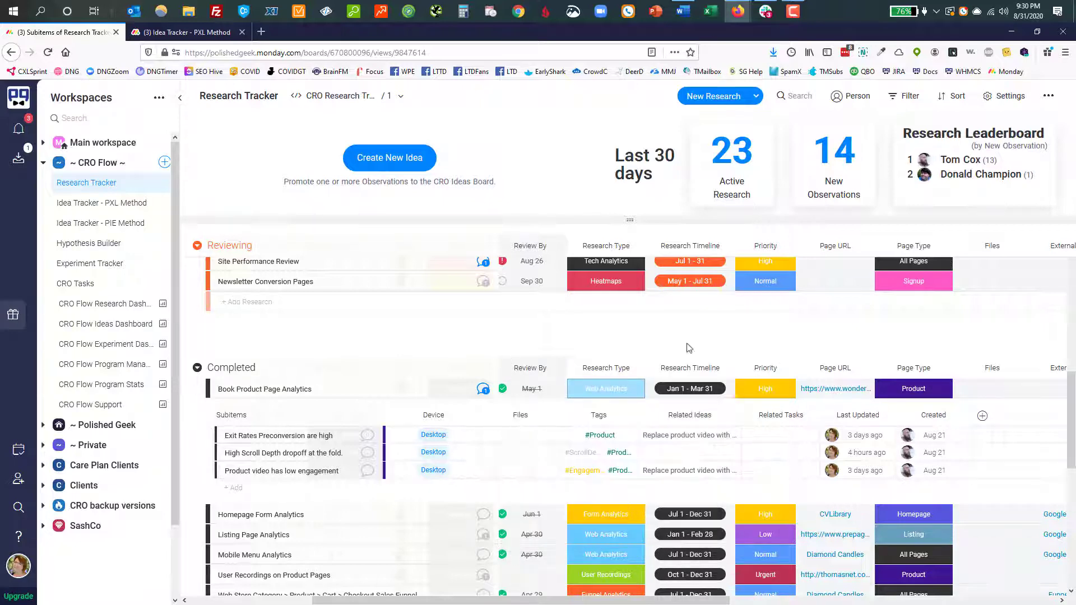
{"action": "left_click", "coordinate": [906, 392]}
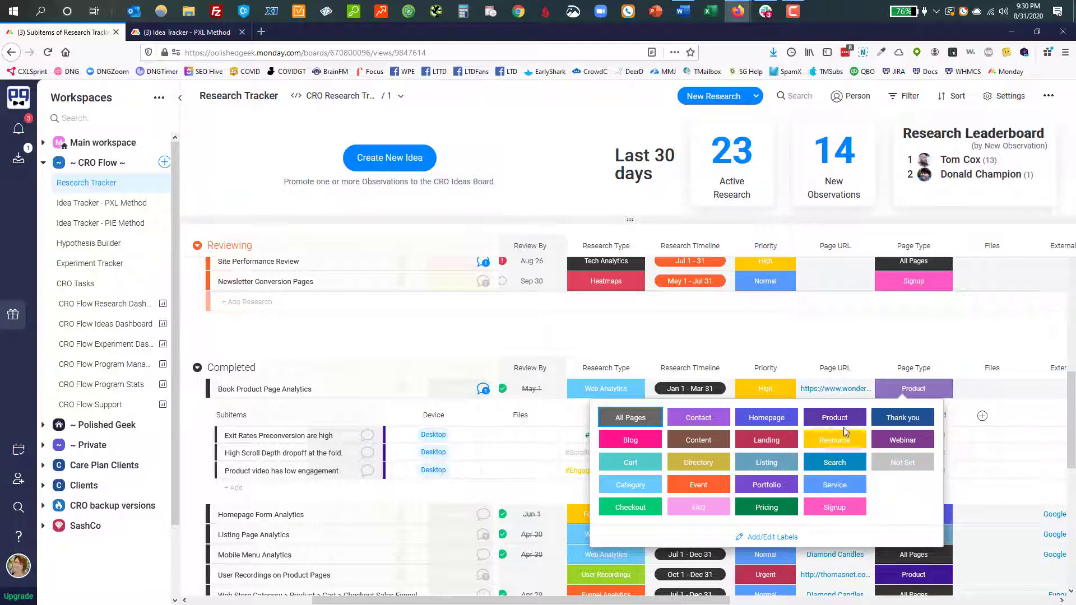
{"action": "left_click", "coordinate": [839, 328]}
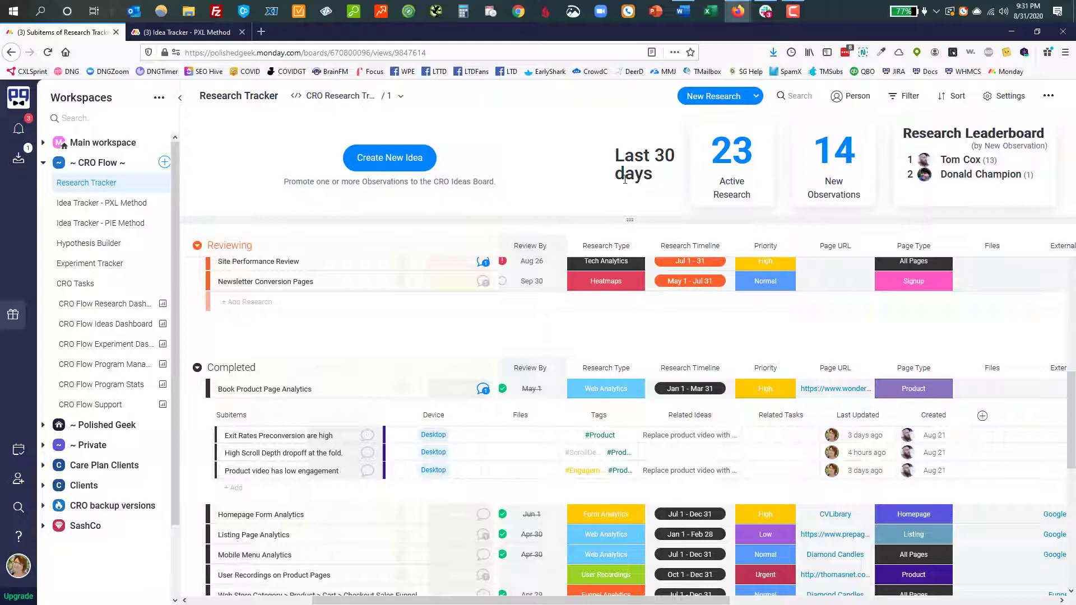
- Switch the Research Tracker dashboard to Fullscreen View and select the CRO Ideas target board ID 672079111
{"action": "left_click_drag", "start_coordinate": [499, 600], "coordinate": [377, 602]}
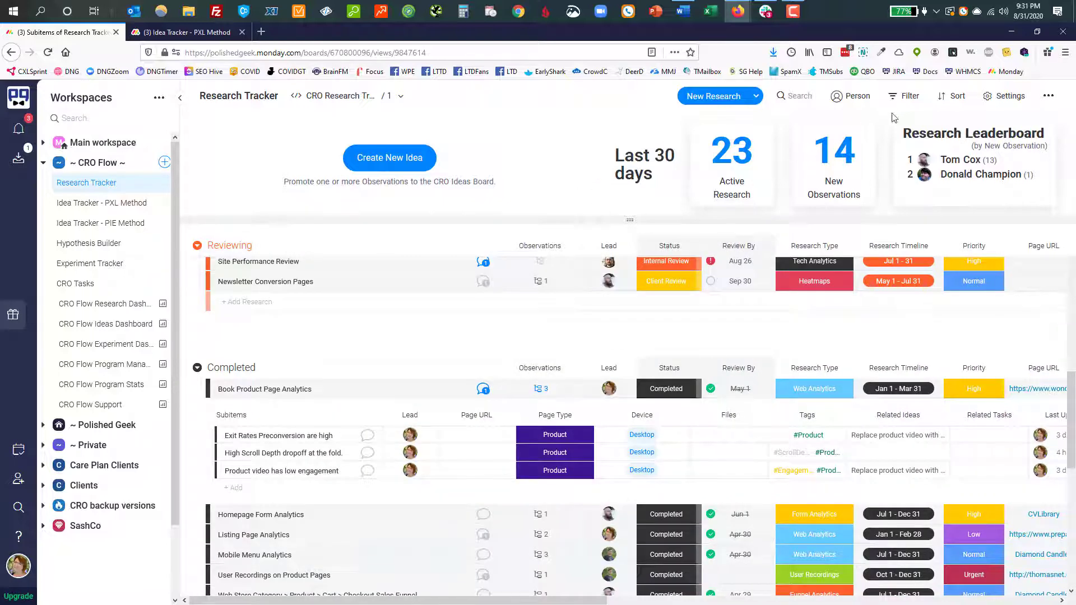
{"action": "left_click", "coordinate": [1007, 103]}
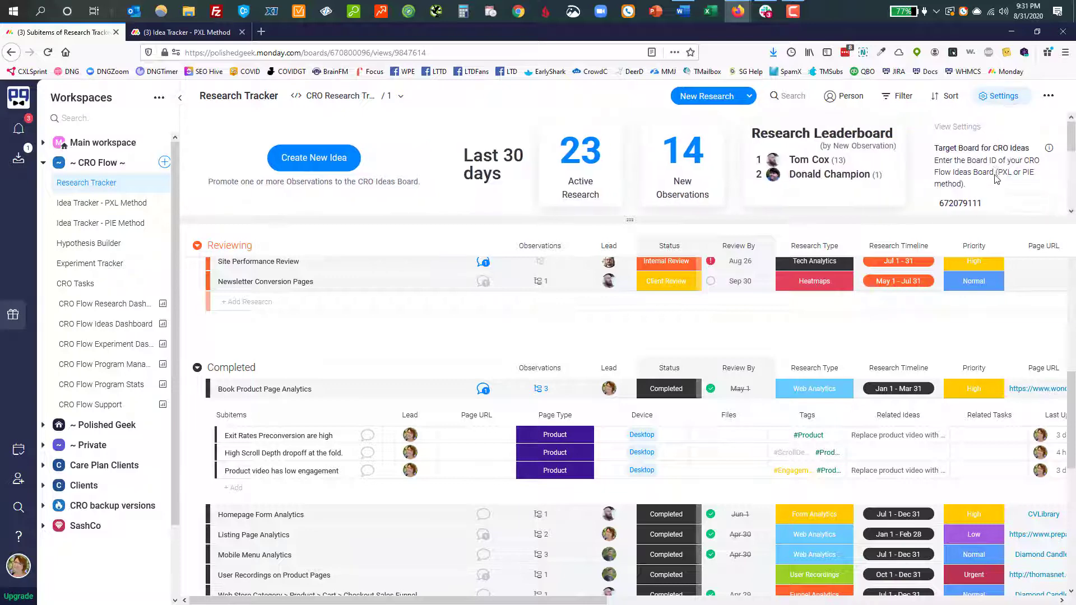
{"action": "scroll", "coordinate": [1004, 175], "scroll_direction": "down", "scroll_amount": 2}
{"action": "scroll", "coordinate": [1004, 174], "scroll_direction": "down", "scroll_amount": 2}
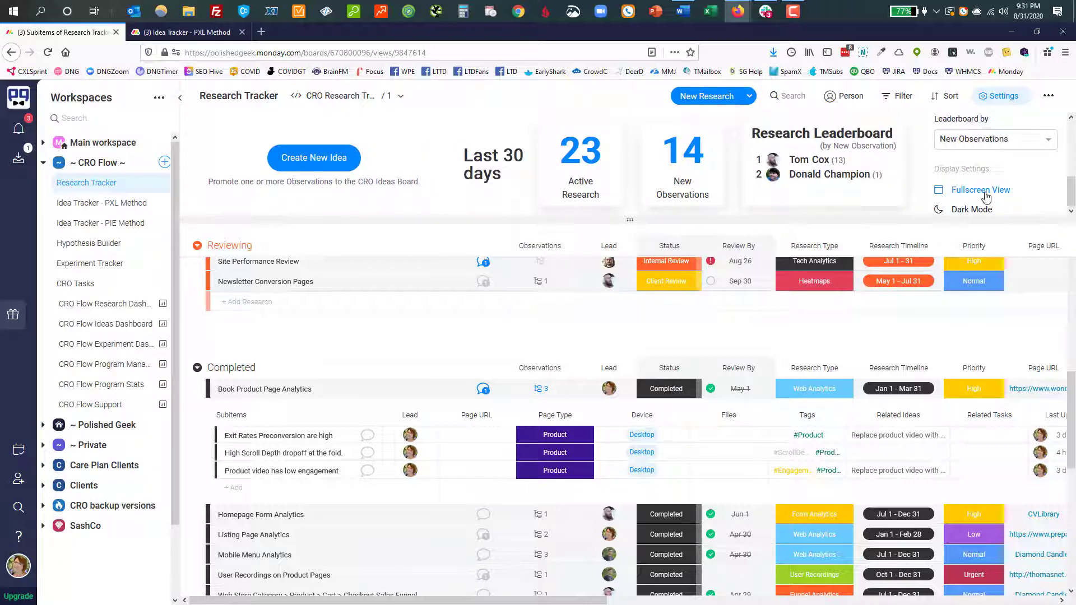
{"action": "left_click", "coordinate": [982, 190]}
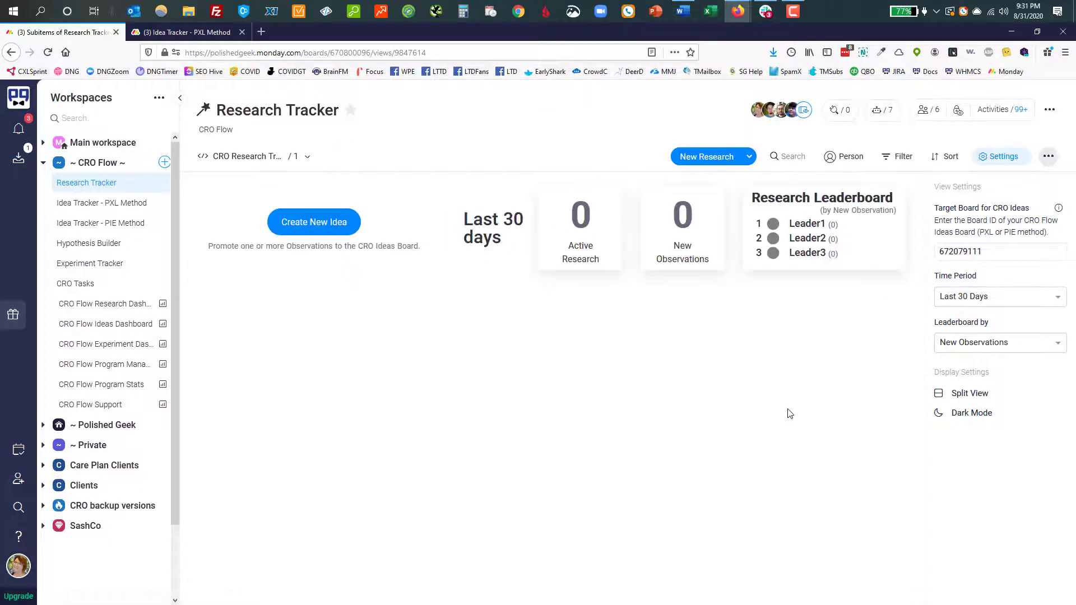
{"action": "left_click", "coordinate": [933, 253]}
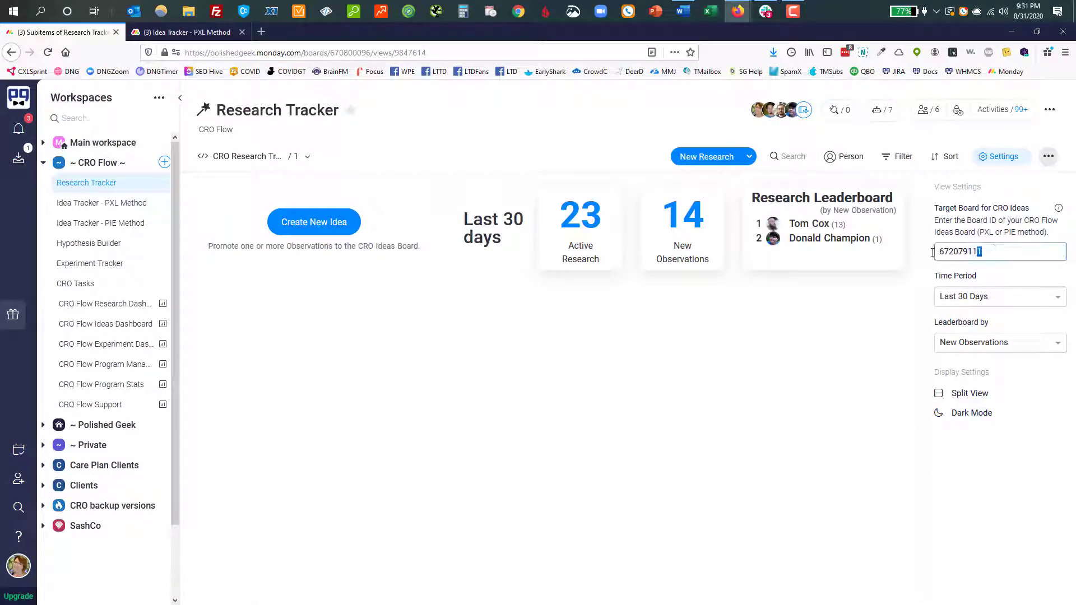
{"action": "left_click_drag", "start_coordinate": [933, 252], "coordinate": [934, 253]}
- Set the Time Period to Last 7 Days and highlight the resulting New Observations count of 4
{"action": "left_click", "coordinate": [976, 296]}
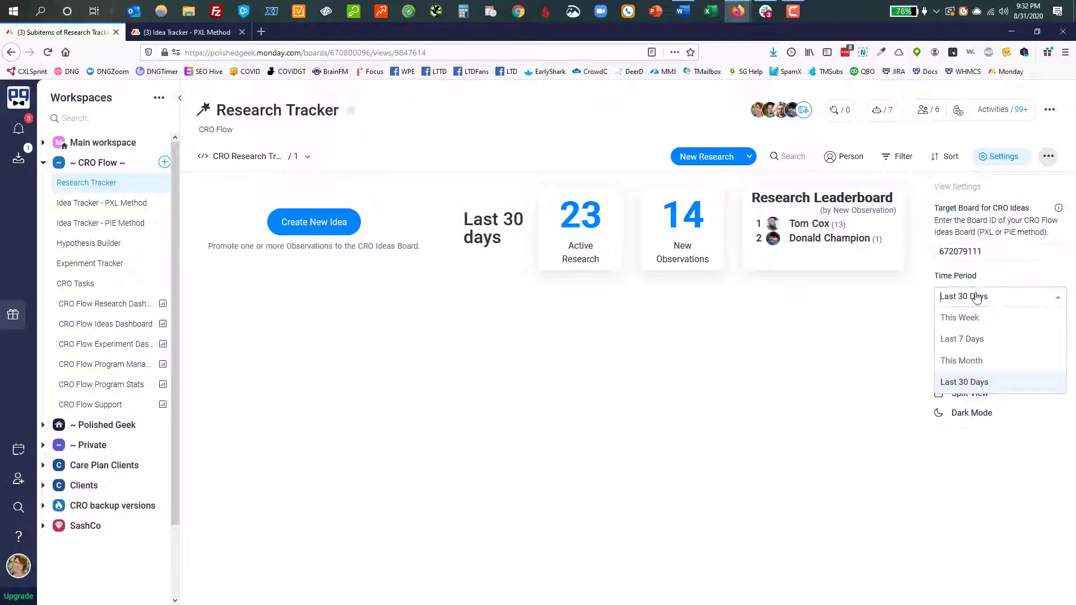
{"action": "left_click", "coordinate": [978, 338]}
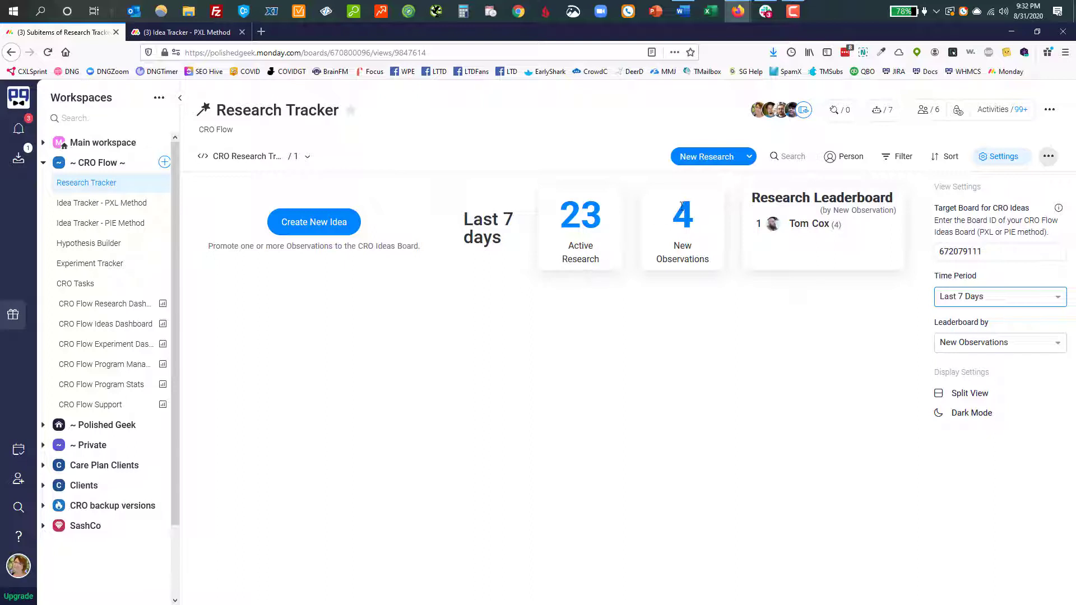
{"action": "double_click", "coordinate": [681, 205]}
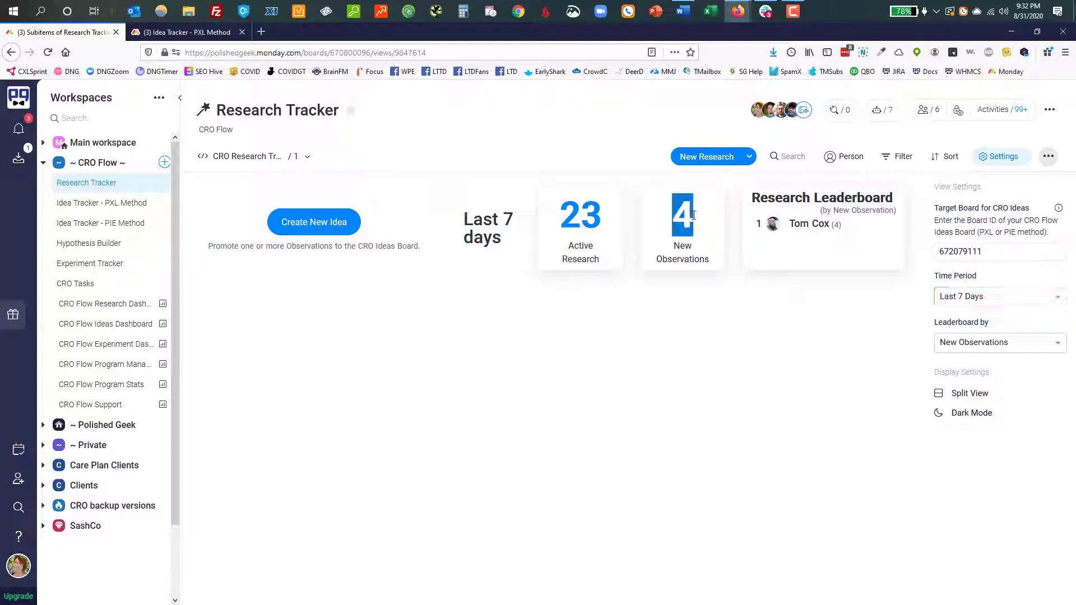
{"action": "left_click", "coordinate": [707, 300]}
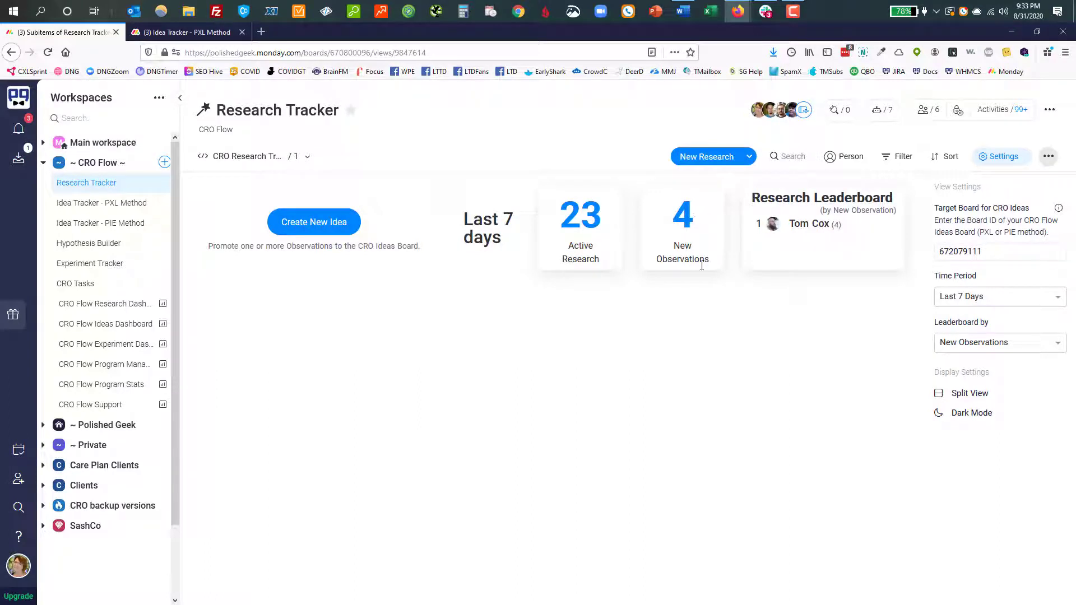
- Switch Leaderboard by from New Research to Activity, then close the Settings panel
{"action": "left_click", "coordinate": [973, 343]}
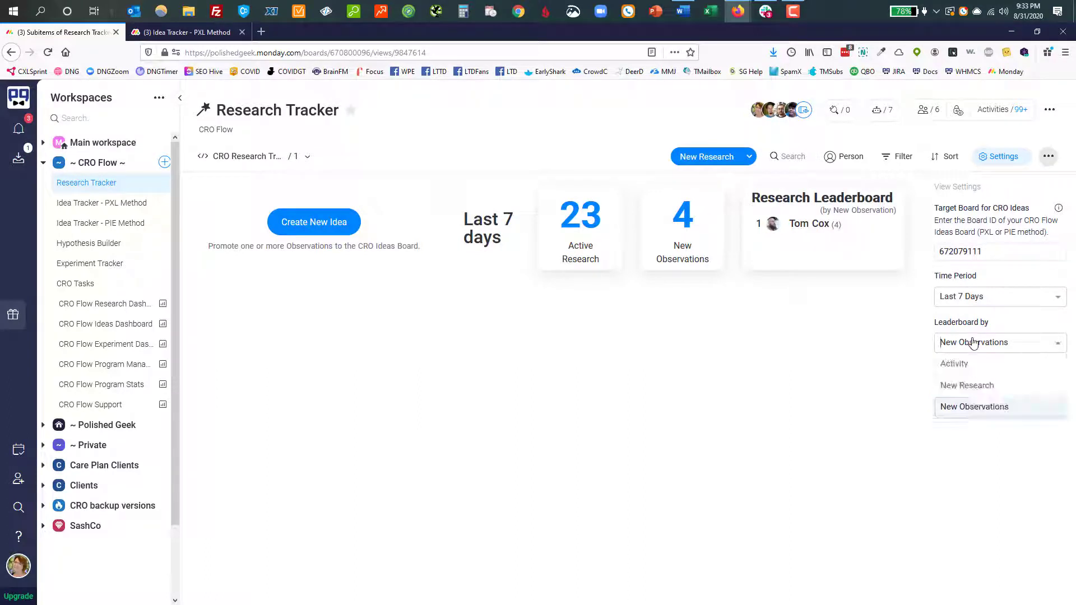
{"action": "left_click", "coordinate": [975, 385]}
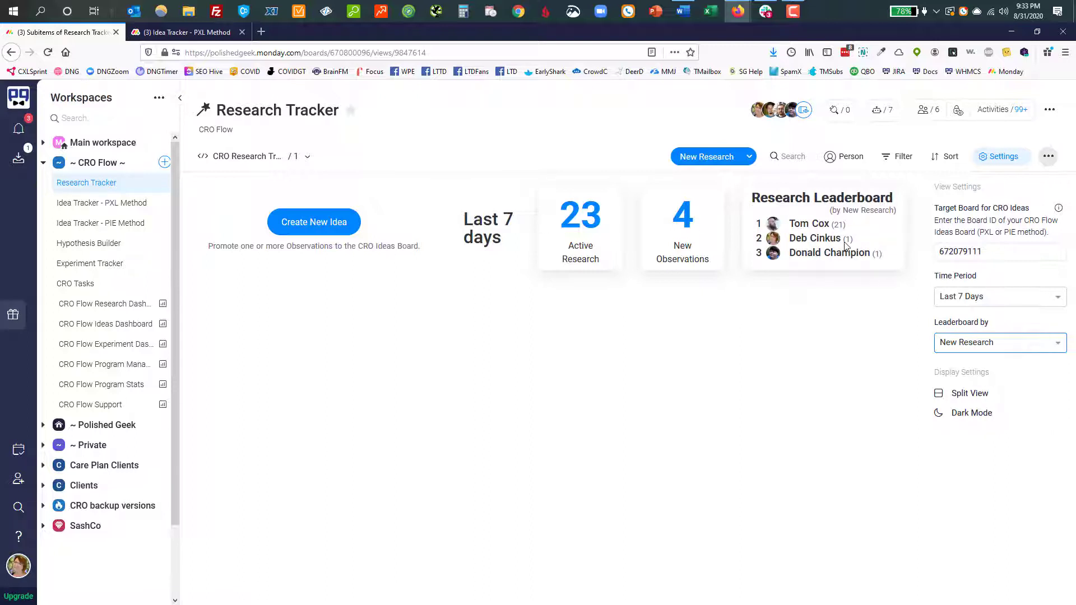
{"action": "left_click", "coordinate": [992, 343]}
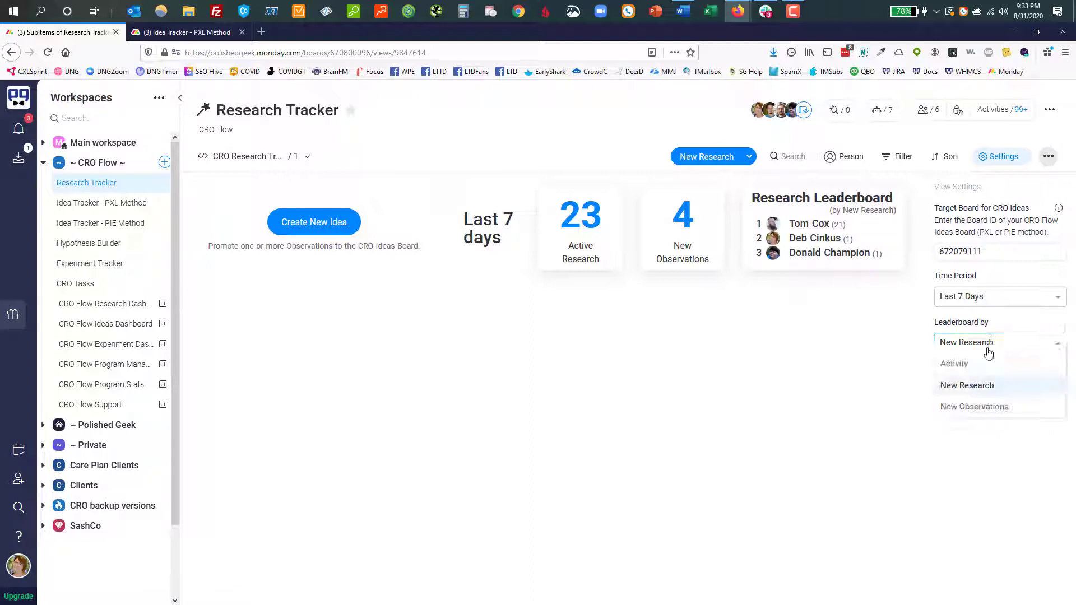
{"action": "left_click", "coordinate": [983, 364]}
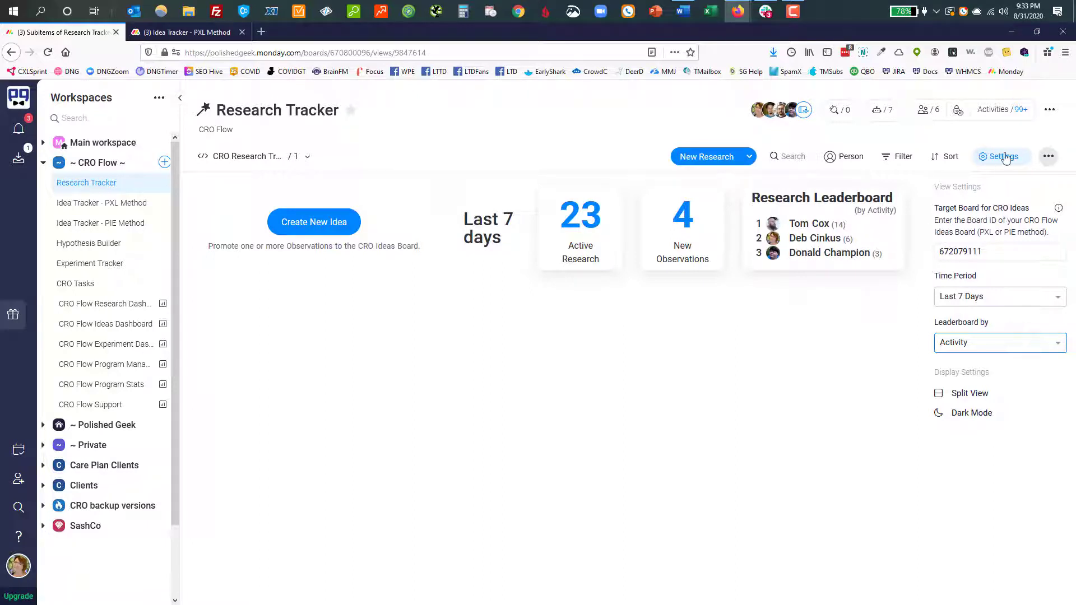
{"action": "left_click", "coordinate": [1005, 159]}
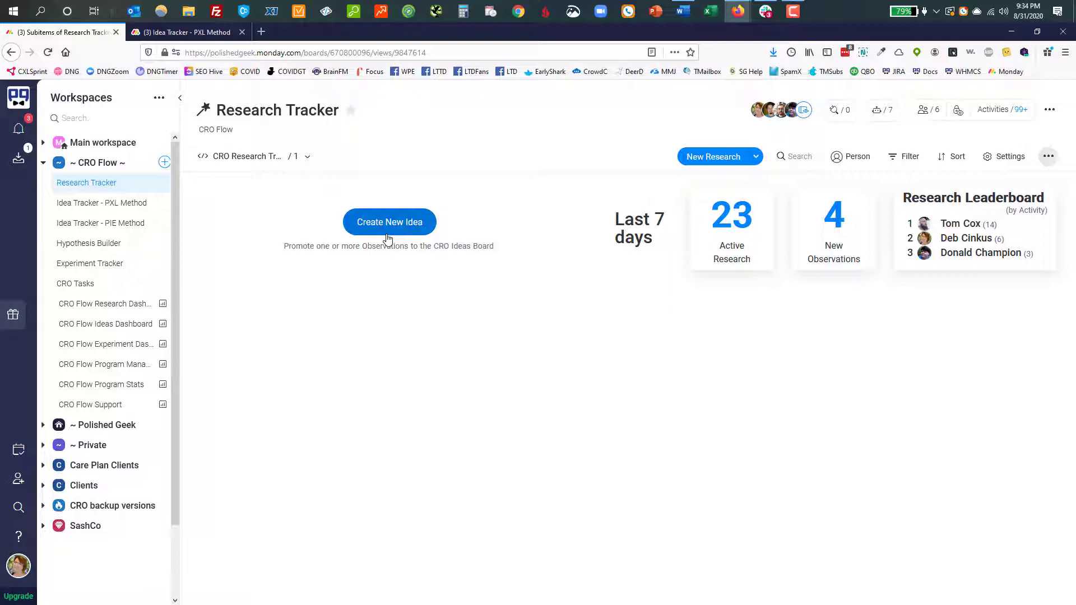
- Start promoting observations into a new idea and open the observation picker
{"action": "left_click", "coordinate": [388, 224]}
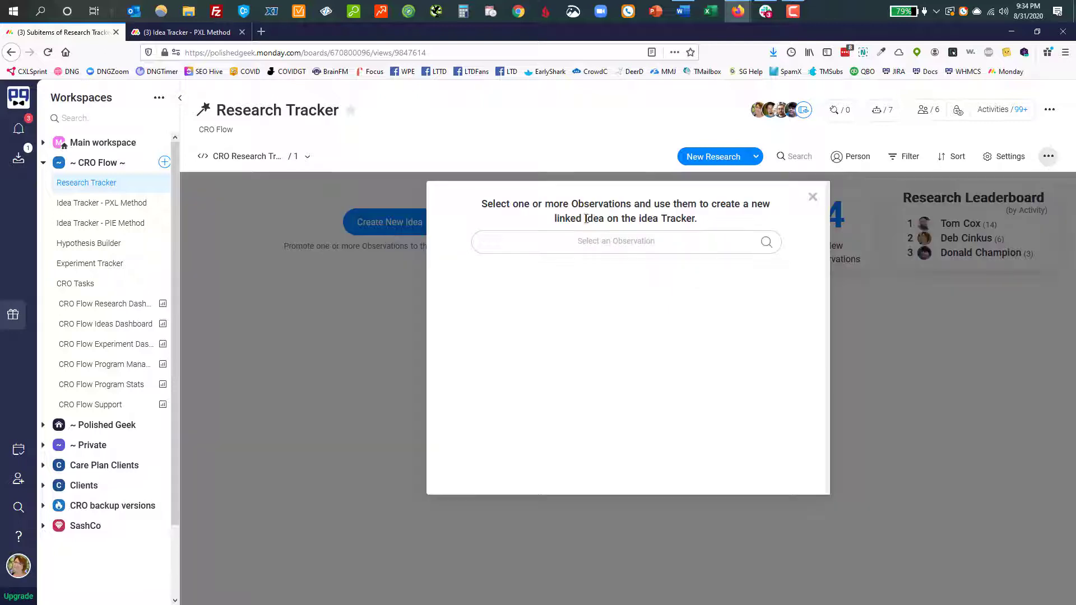
{"action": "left_click", "coordinate": [180, 101]}
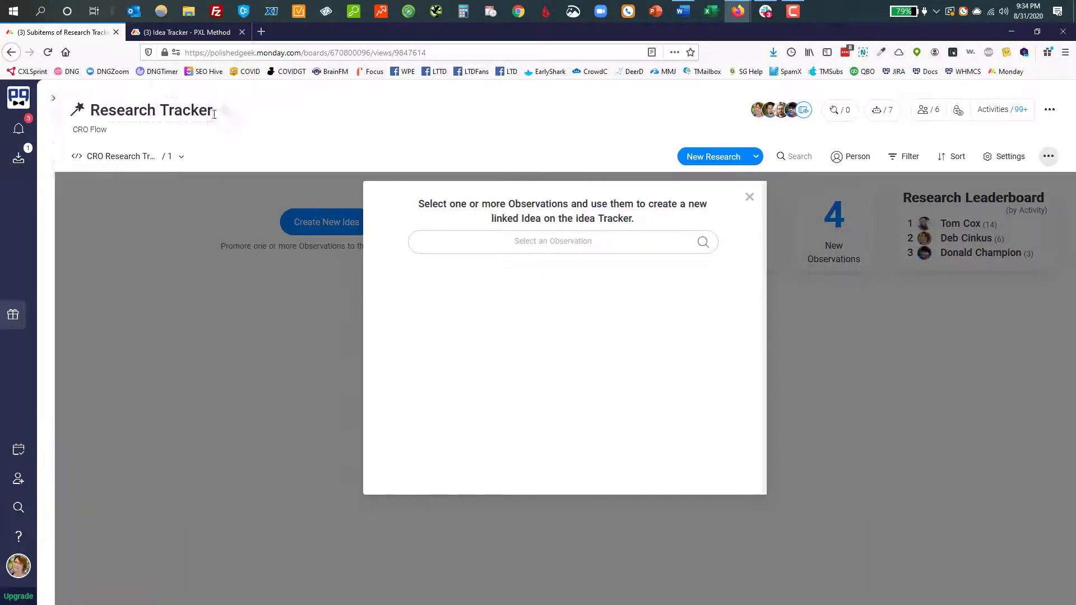
{"action": "left_click", "coordinate": [557, 244]}
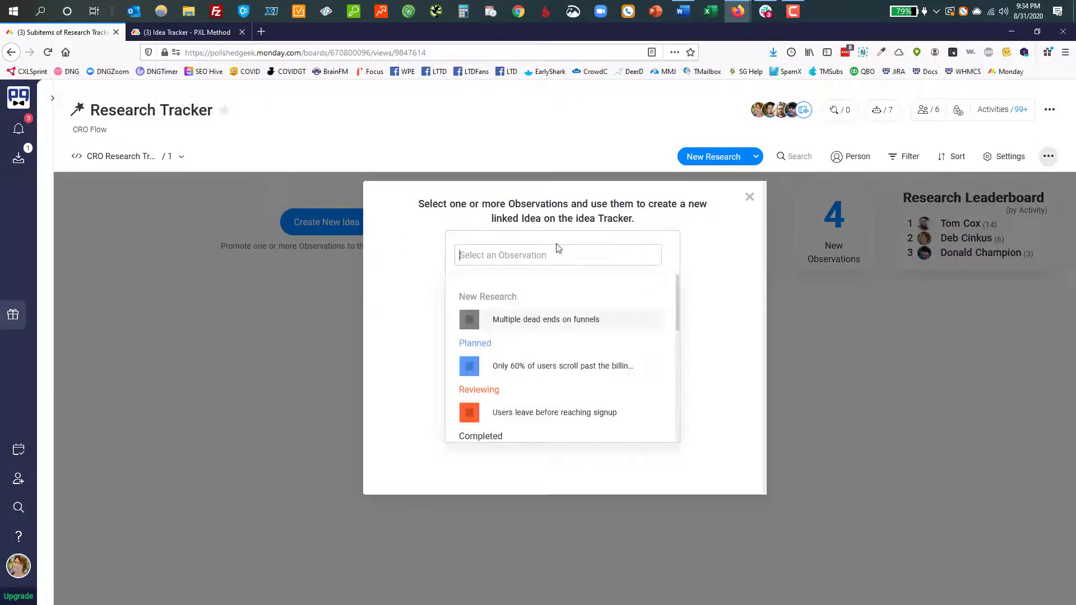
- Filter observations by 'scroll' and link High Scroll Depth dropoff at the fold and Users scroll a lot
{"action": "scroll", "coordinate": [545, 355], "scroll_direction": "down", "scroll_amount": 5}
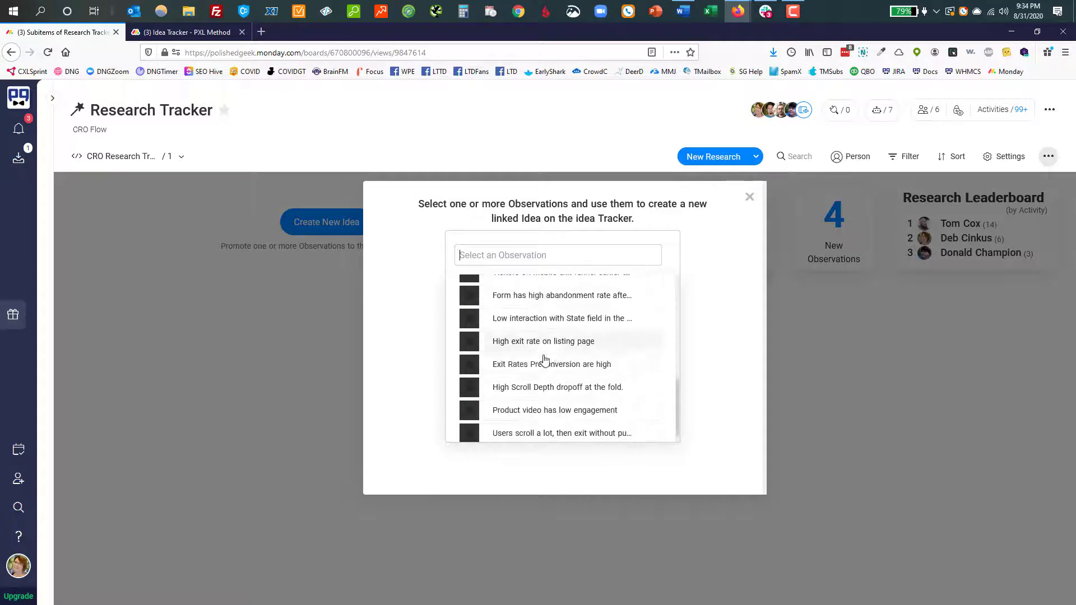
{"action": "scroll", "coordinate": [544, 360], "scroll_direction": "down", "scroll_amount": 1}
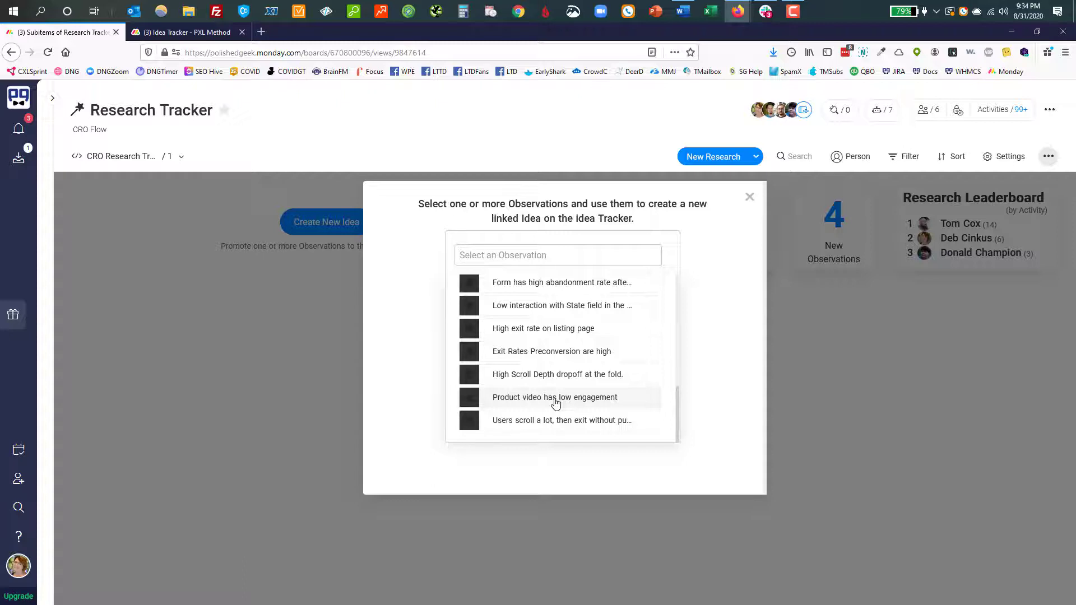
{"action": "scroll", "coordinate": [556, 403], "scroll_direction": "down", "scroll_amount": 2}
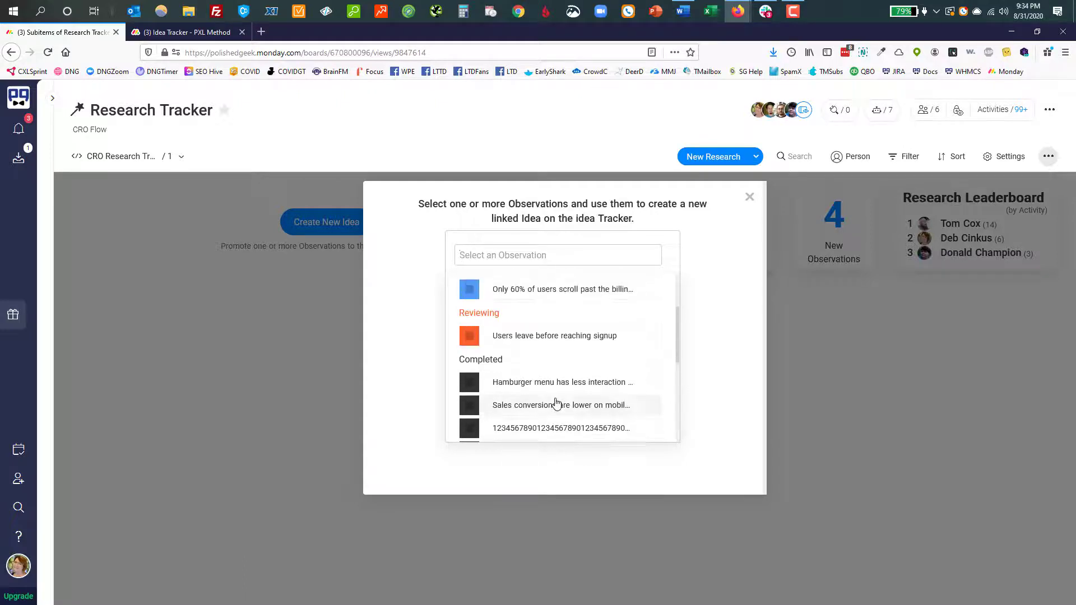
{"action": "scroll", "coordinate": [555, 398], "scroll_direction": "up", "scroll_amount": 3}
{"action": "scroll", "coordinate": [555, 398], "scroll_direction": "down", "scroll_amount": 1}
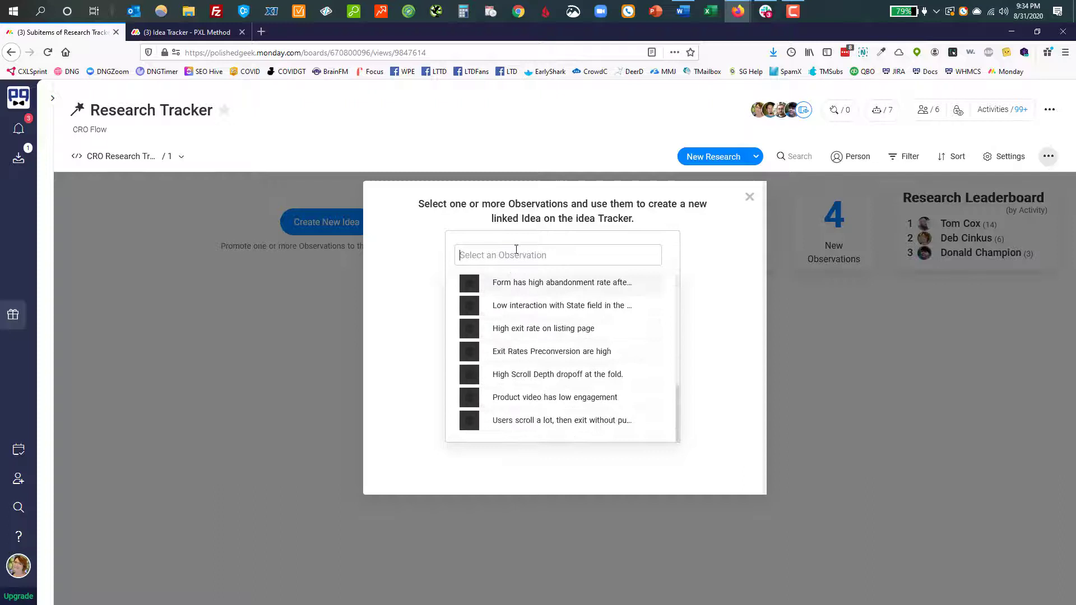
{"action": "type", "text": "scroll"}
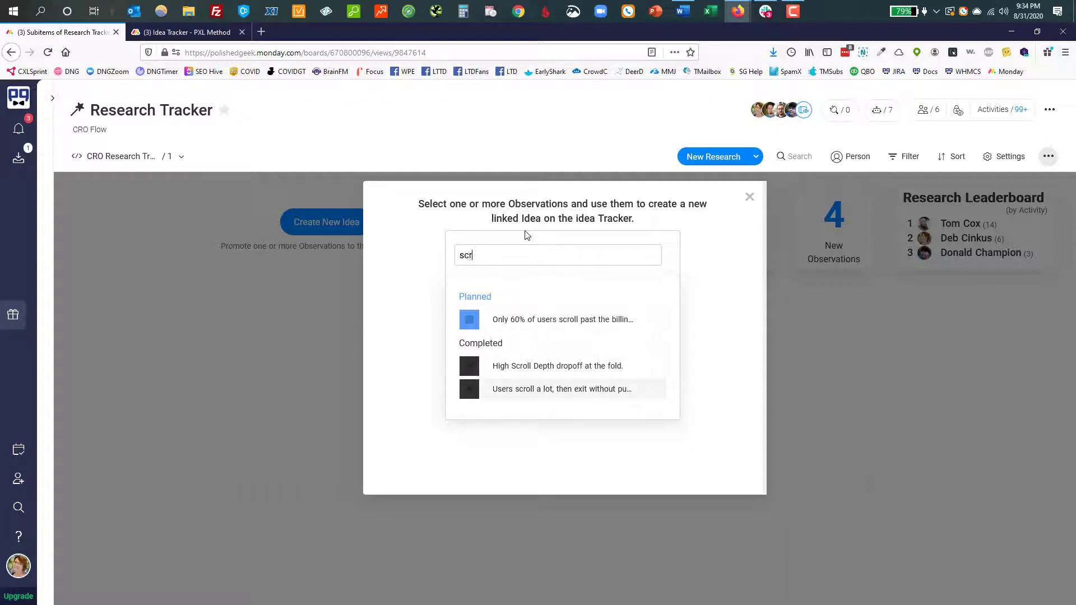
{"action": "left_click", "coordinate": [469, 366]}
{"action": "left_click", "coordinate": [469, 412]}
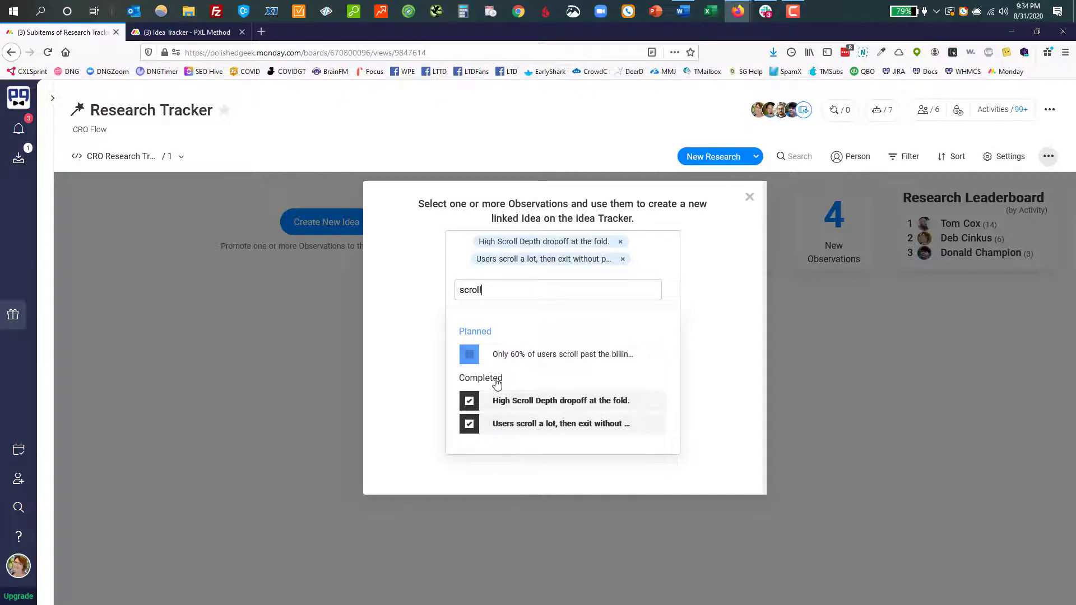
{"action": "left_click", "coordinate": [688, 224]}
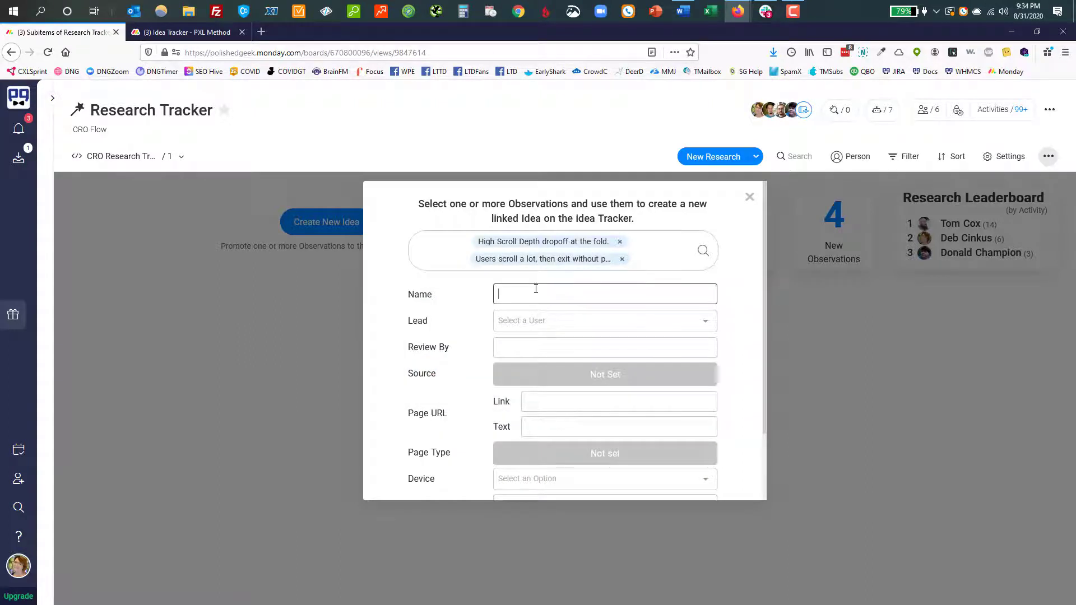
- Enter a first draft of the new idea's name, 'Demo Idea name'
{"action": "left_click", "coordinate": [536, 289]}
{"action": "type", "text": "Demo Idea a name"}
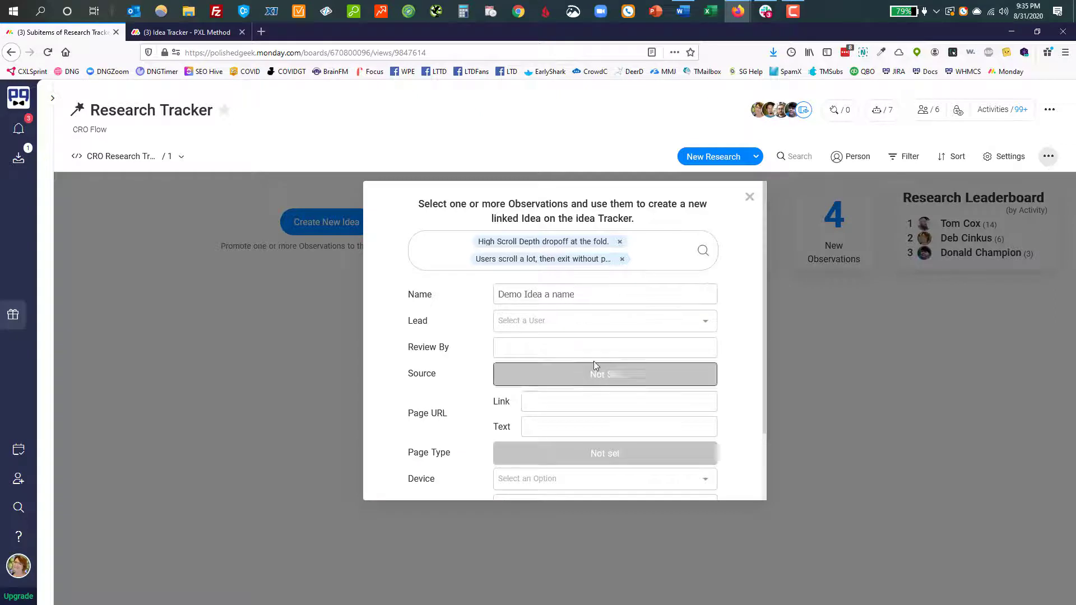
{"action": "left_click", "coordinate": [544, 319]}
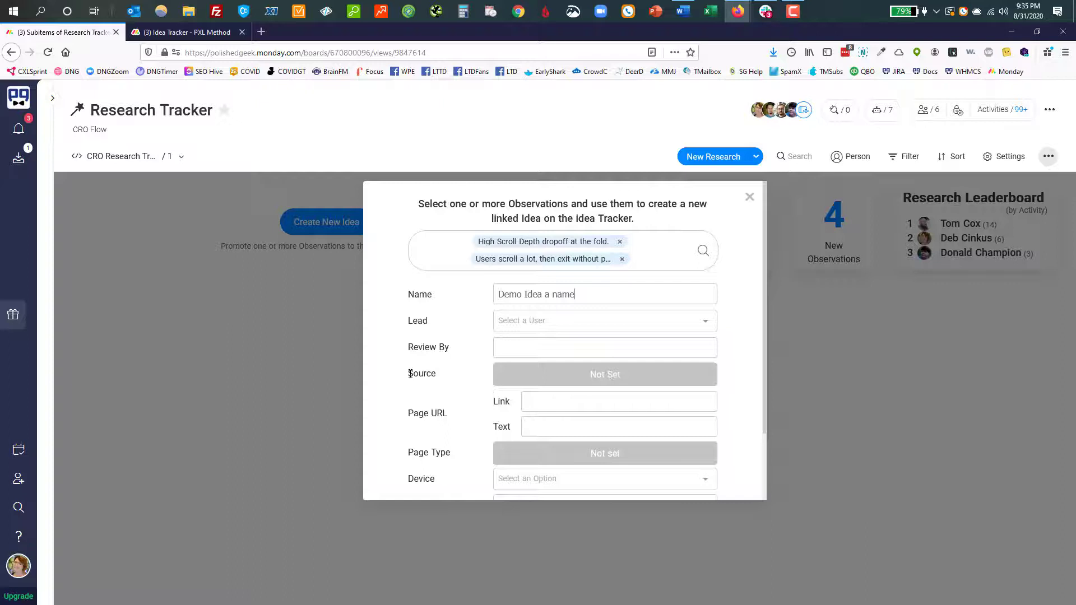
{"action": "left_click_drag", "start_coordinate": [410, 374], "coordinate": [449, 376]}
- Set the idea's Source to Form Analytics, Page Type to Product and Device to Mobile
{"action": "left_click", "coordinate": [574, 378]}
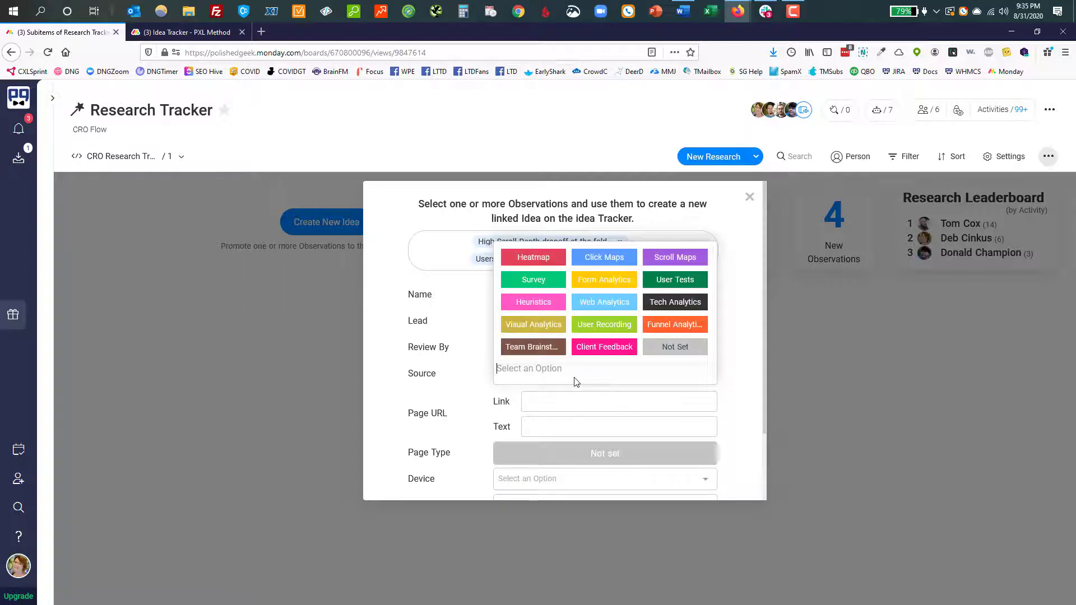
{"action": "left_click", "coordinate": [604, 279]}
{"action": "scroll", "coordinate": [395, 453], "scroll_direction": "down", "scroll_amount": 2}
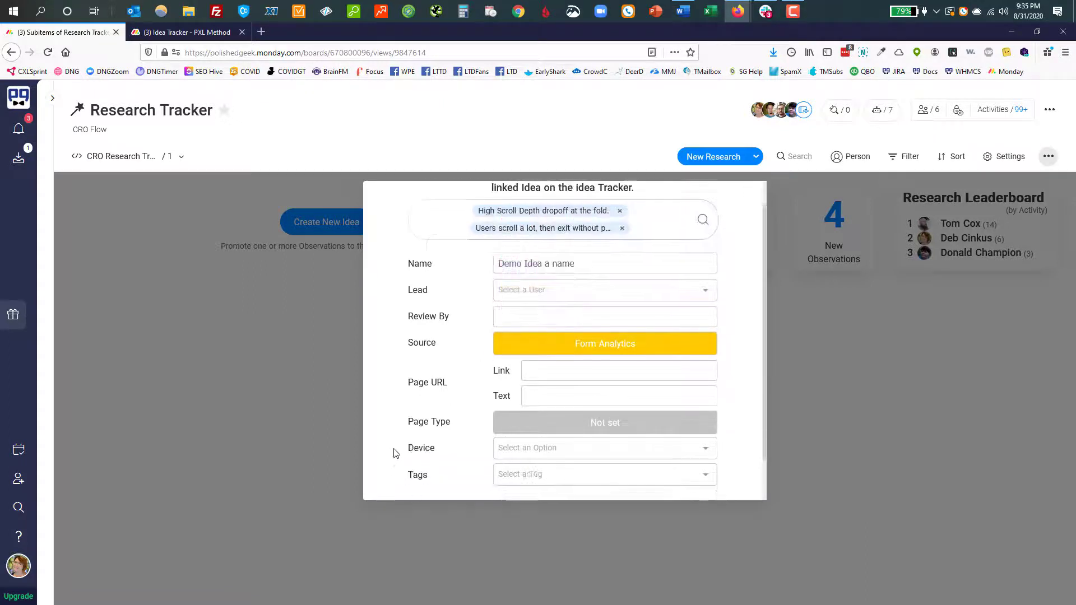
{"action": "left_click", "coordinate": [597, 375]}
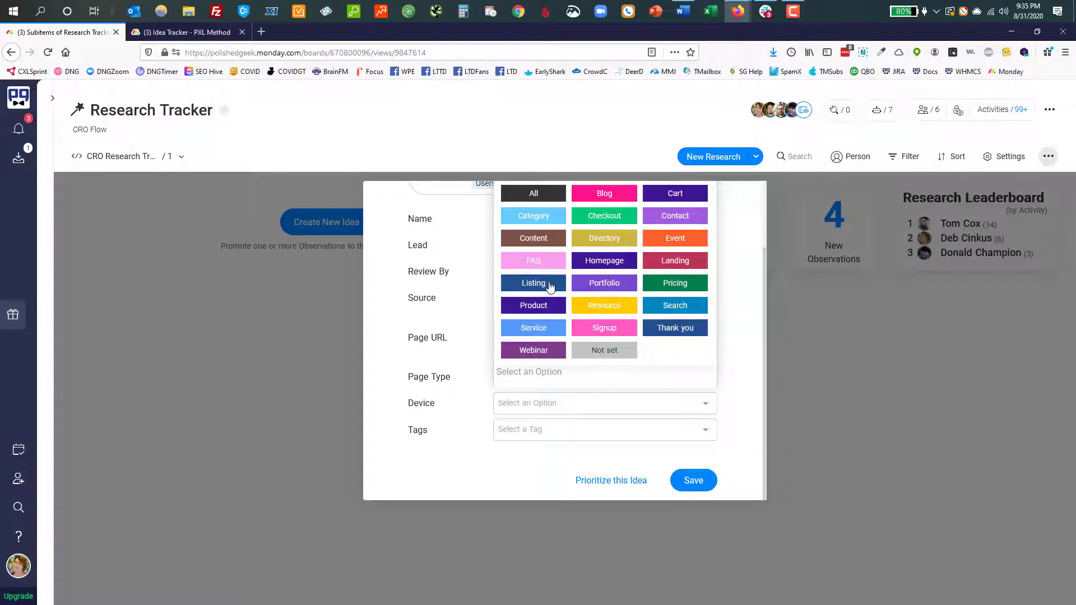
{"action": "left_click", "coordinate": [538, 305]}
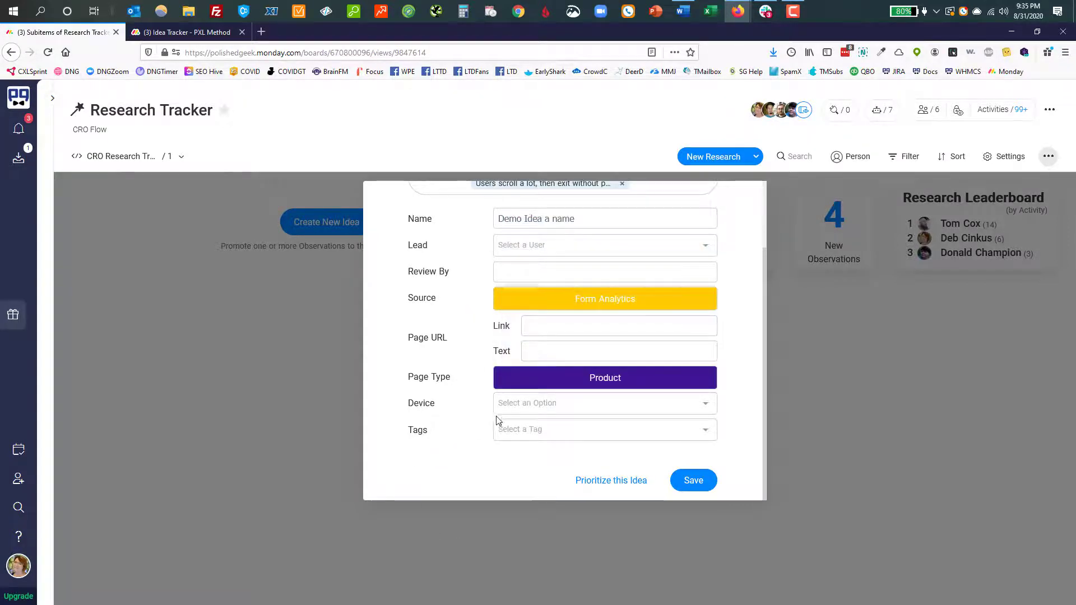
{"action": "left_click", "coordinate": [507, 403]}
{"action": "left_click", "coordinate": [507, 379]}
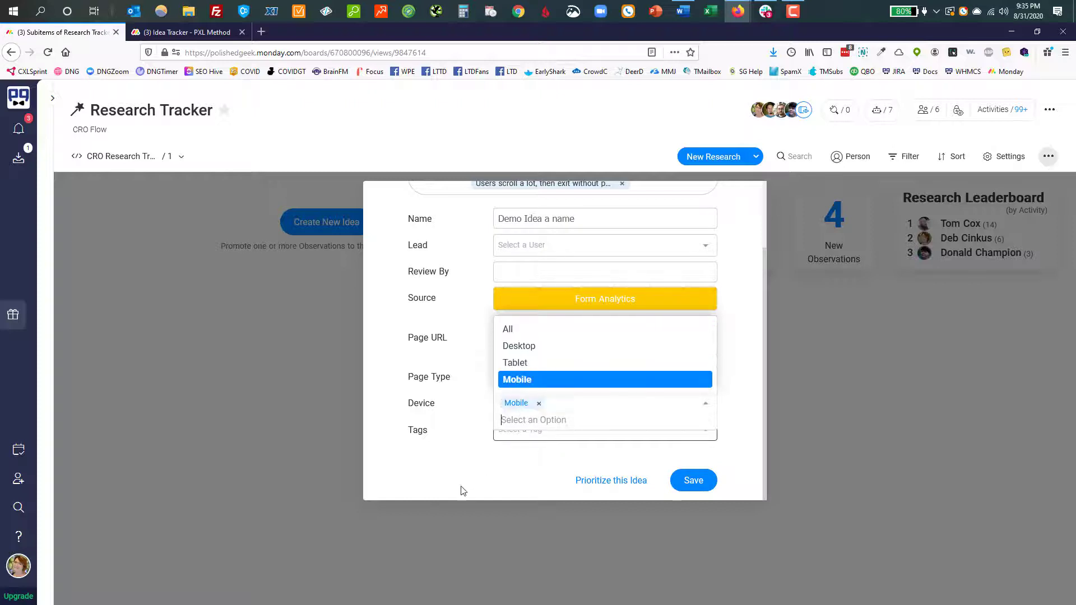
{"action": "left_click", "coordinate": [441, 459]}
{"action": "scroll", "coordinate": [441, 457], "scroll_direction": "up", "scroll_amount": 3}
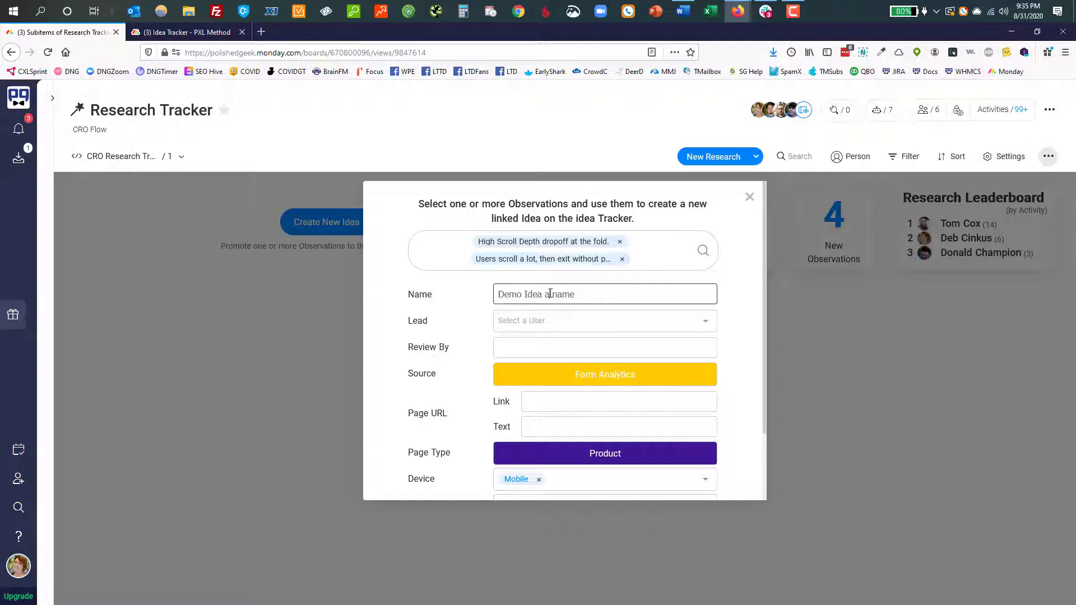
- Correct the name to 'Demo Idea name' and assign the idea's lead
{"action": "left_click", "coordinate": [551, 293]}
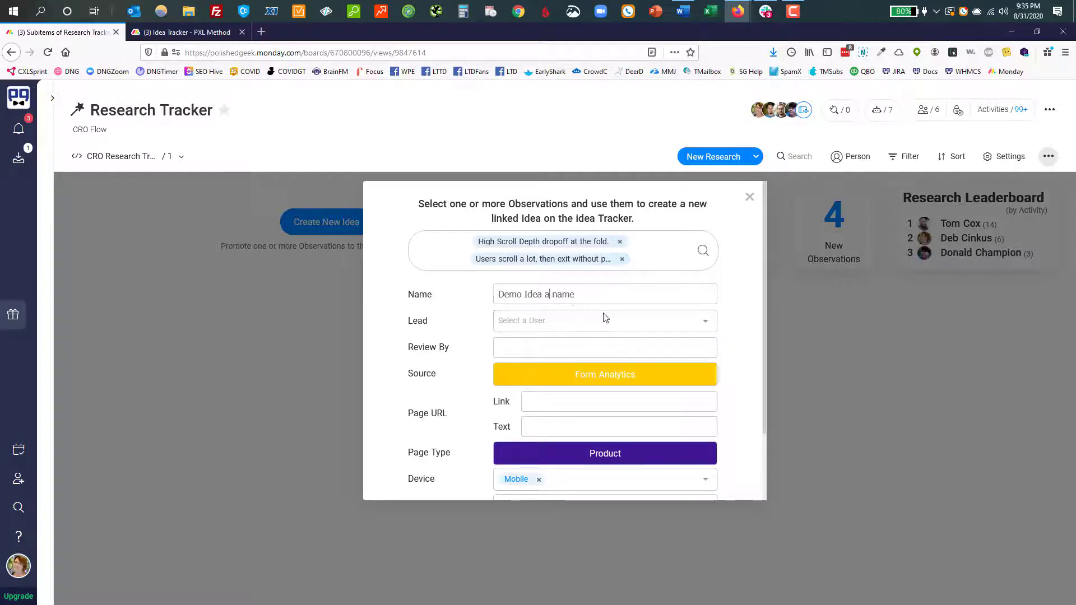
{"action": "key", "text": "BackSpace"}
{"action": "key", "text": "BackSpace"}
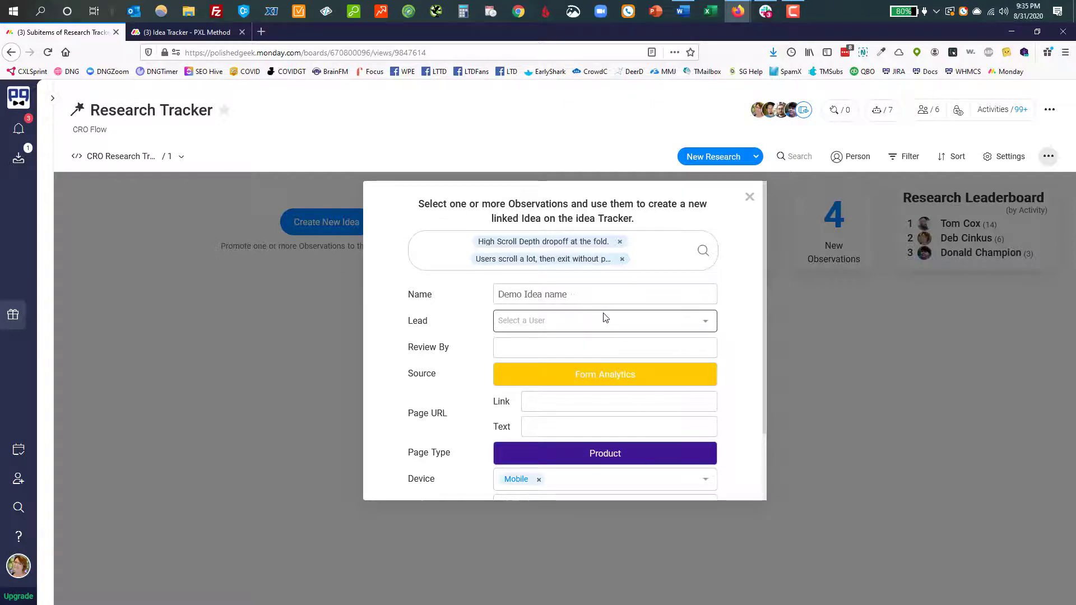
{"action": "left_click", "coordinate": [502, 321]}
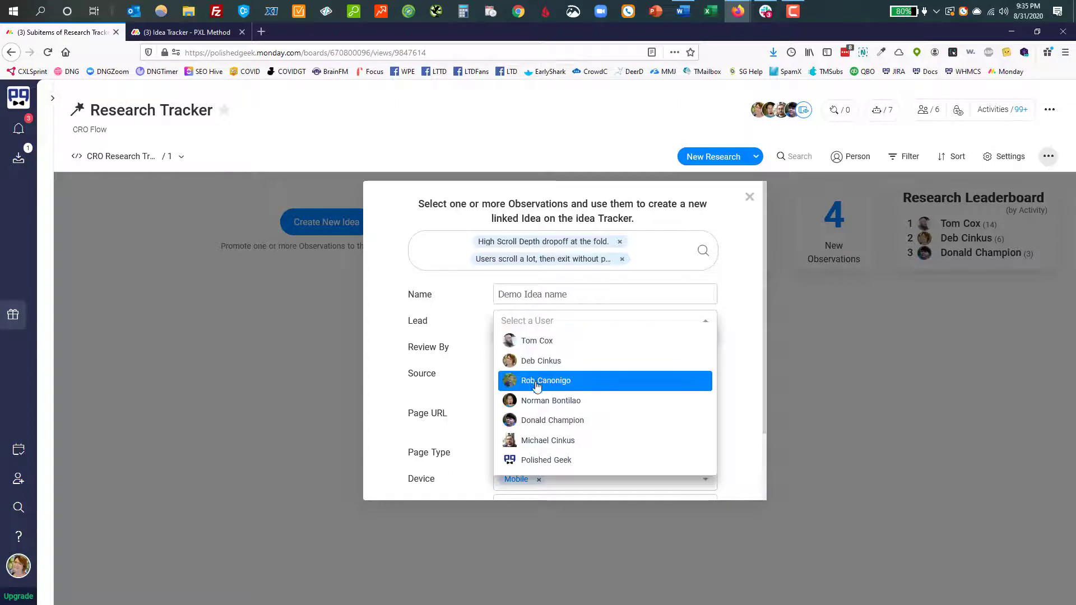
{"action": "left_click", "coordinate": [535, 340]}
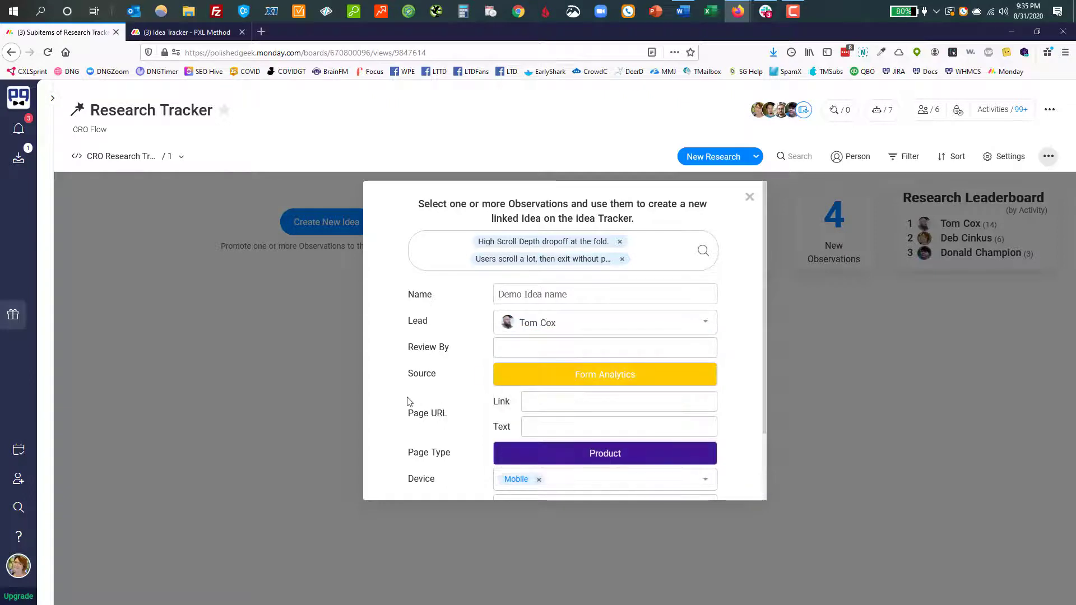
{"action": "scroll", "coordinate": [410, 402], "scroll_direction": "down", "scroll_amount": 2}
{"action": "scroll", "coordinate": [410, 396], "scroll_direction": "up", "scroll_amount": 2}
{"action": "scroll", "coordinate": [466, 337], "scroll_direction": "down", "scroll_amount": 2}
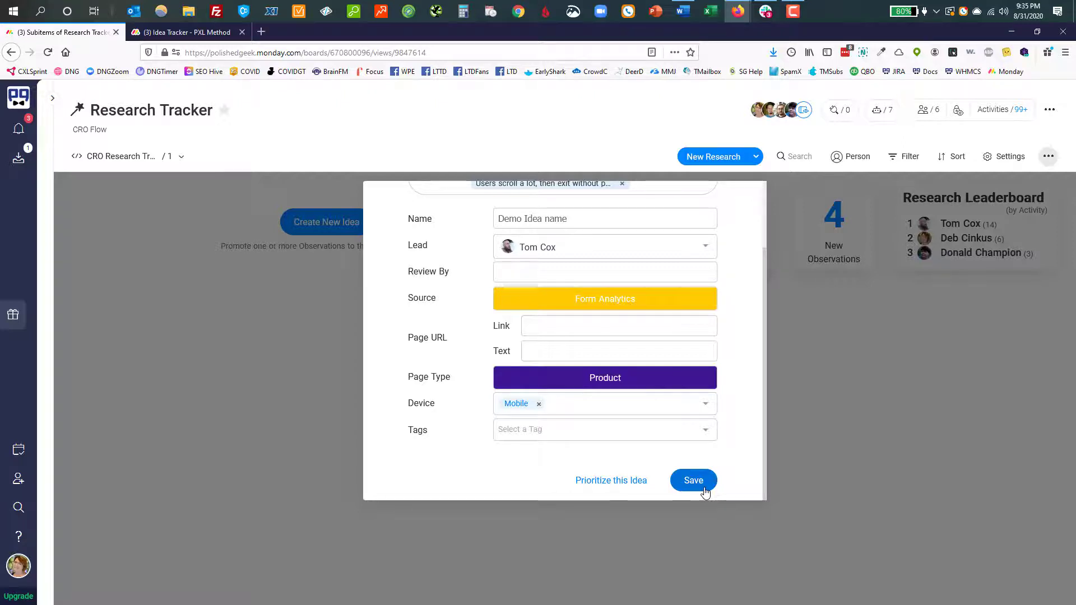
- Score Demo Idea name with High Traffic Yes, Analytics Yes and Ease Hard, then close the scoring panel
{"action": "left_click", "coordinate": [611, 487]}
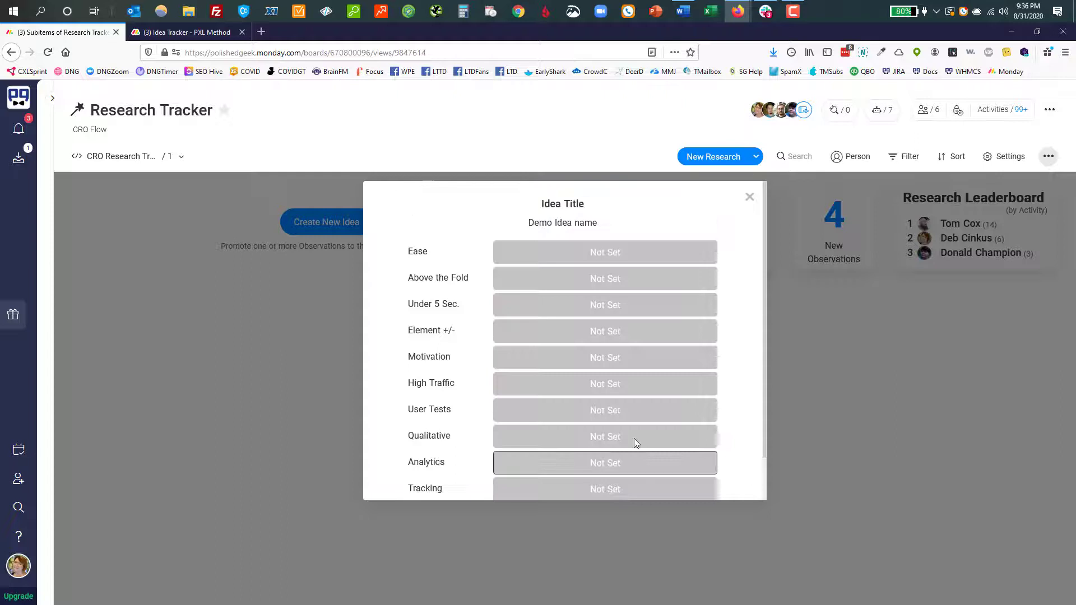
{"action": "scroll", "coordinate": [685, 408], "scroll_direction": "down", "scroll_amount": 1}
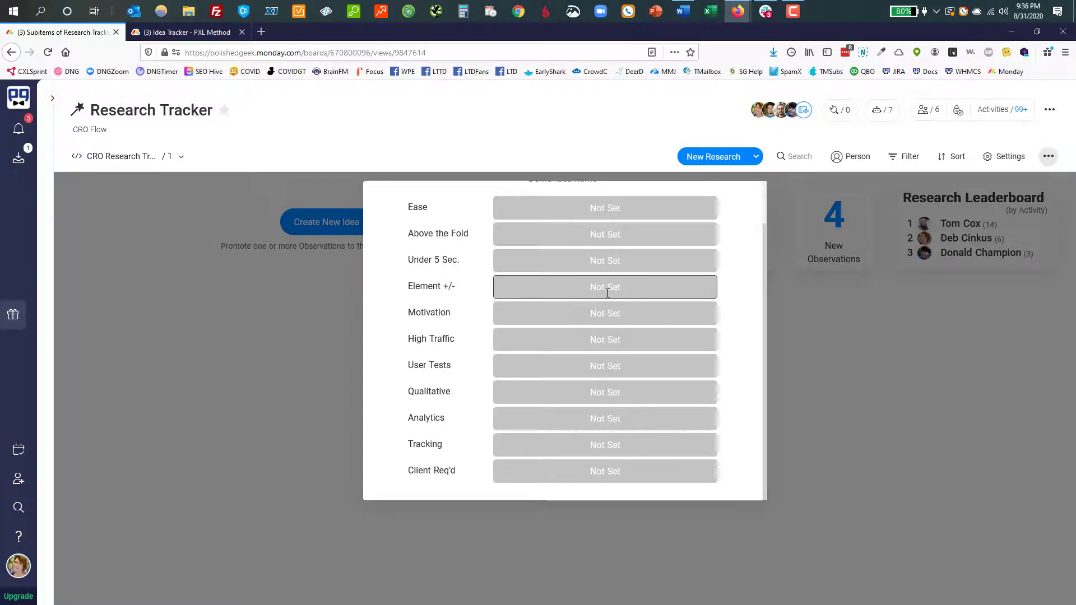
{"action": "left_click", "coordinate": [632, 340]}
{"action": "left_click", "coordinate": [680, 366]}
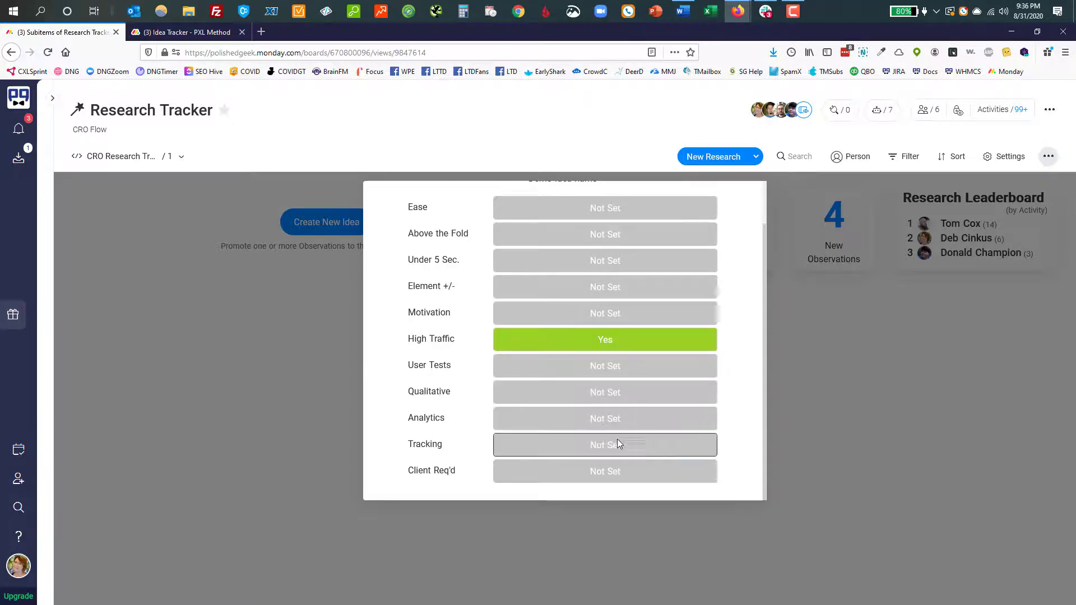
{"action": "left_click", "coordinate": [610, 419]}
{"action": "left_click", "coordinate": [670, 445]}
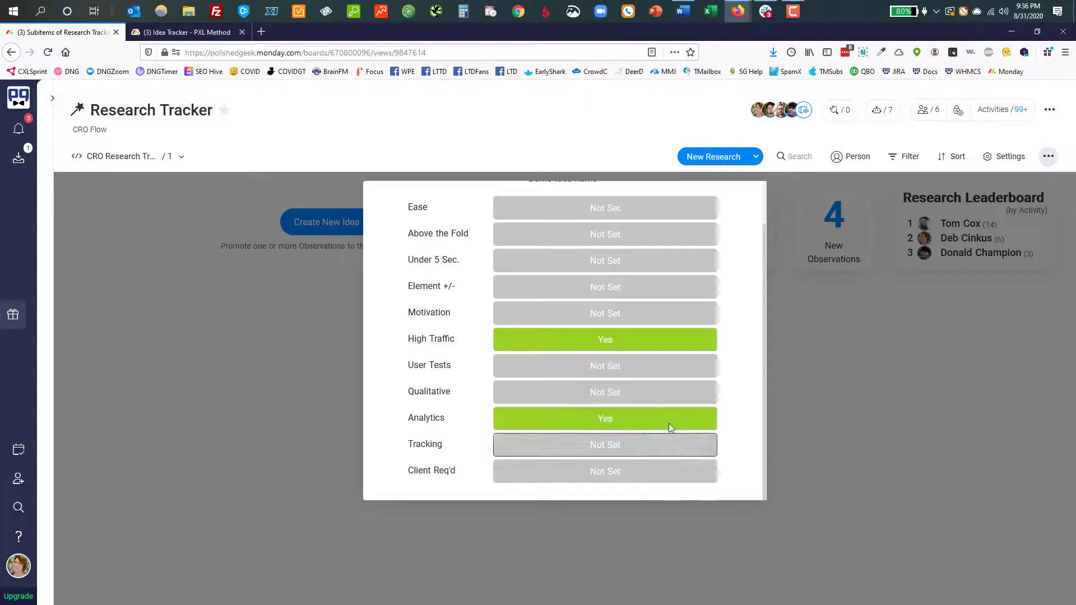
{"action": "left_click", "coordinate": [634, 206]}
{"action": "left_click", "coordinate": [605, 232]}
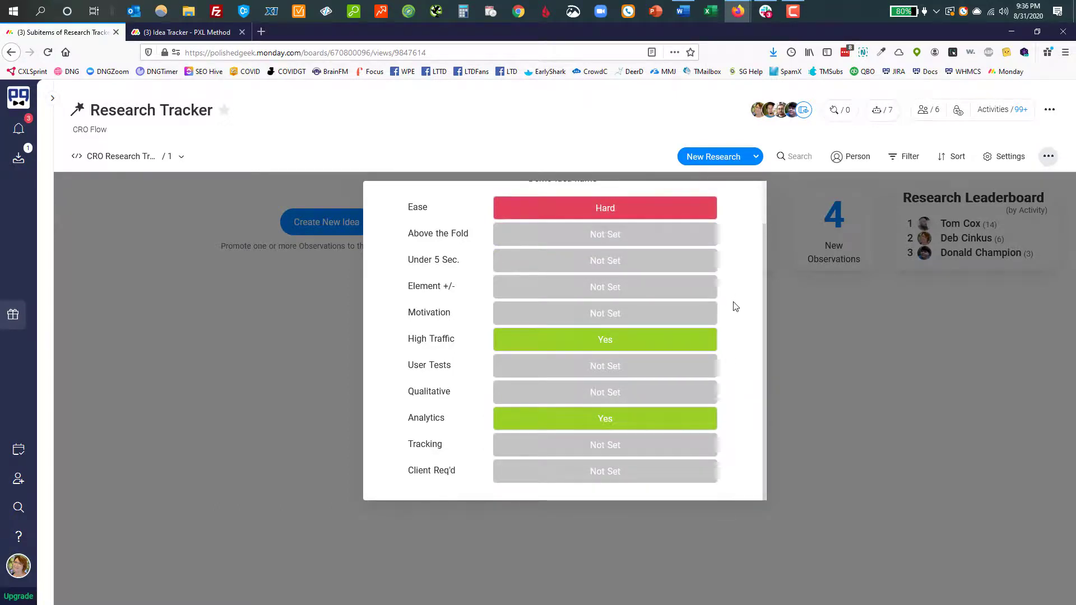
{"action": "scroll", "coordinate": [735, 306], "scroll_direction": "up", "scroll_amount": 2}
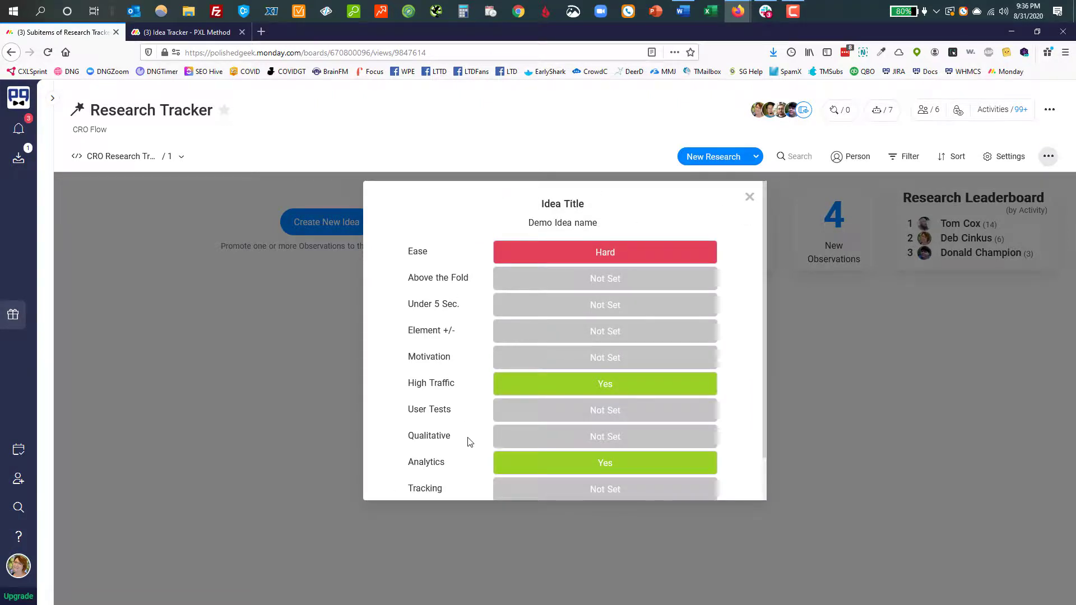
{"action": "left_click", "coordinate": [552, 223]}
{"action": "left_click", "coordinate": [749, 198]}
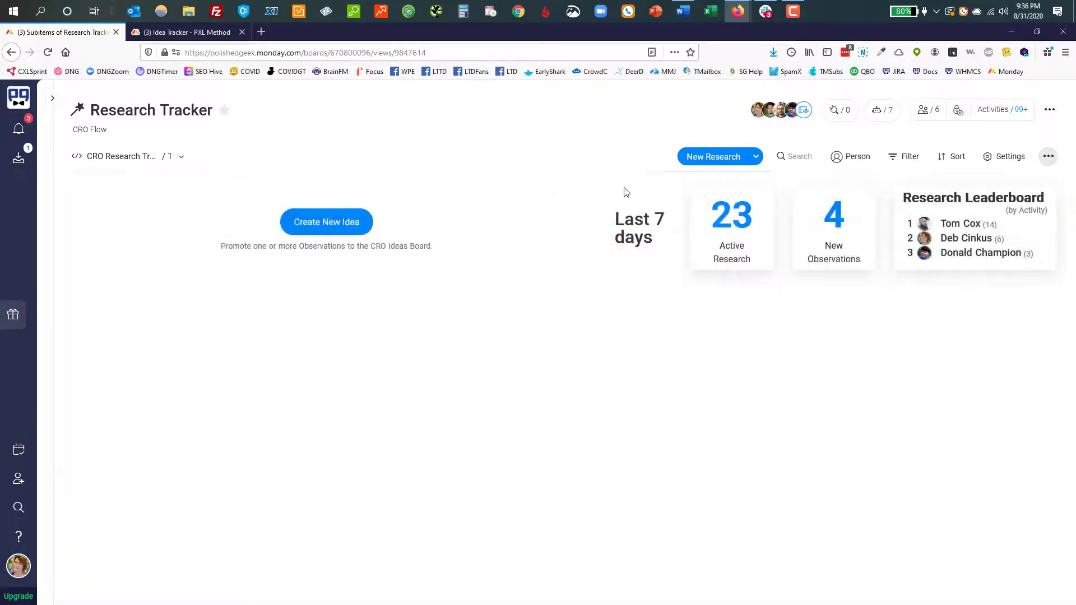
- Switch to the Idea Tracker - PXL Method board and scroll right to the Related Observations column
{"action": "left_click", "coordinate": [194, 34]}
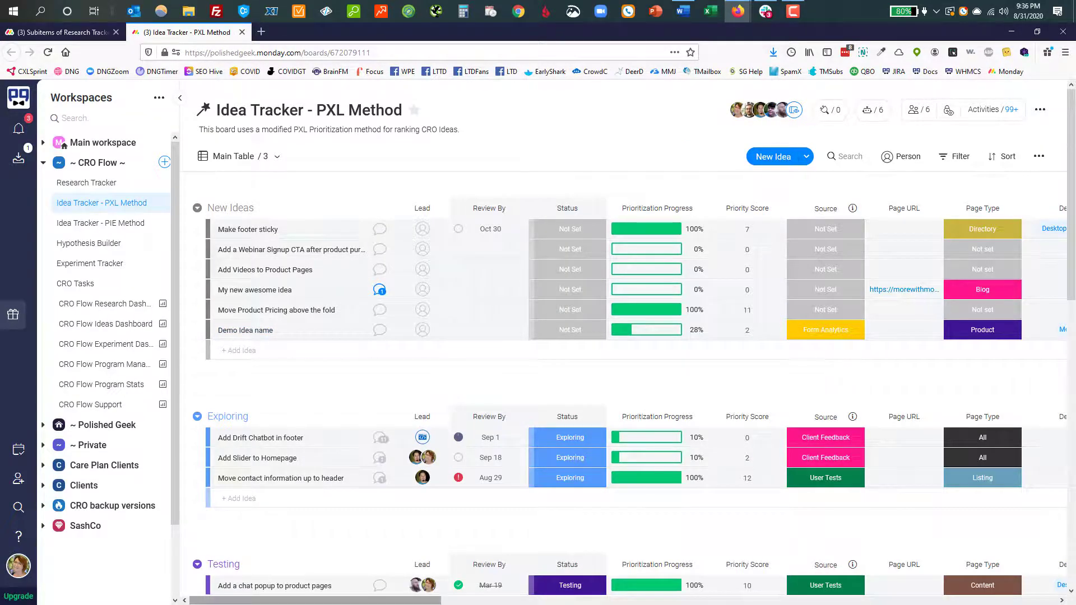
{"action": "left_click_drag", "start_coordinate": [391, 603], "coordinate": [709, 603]}
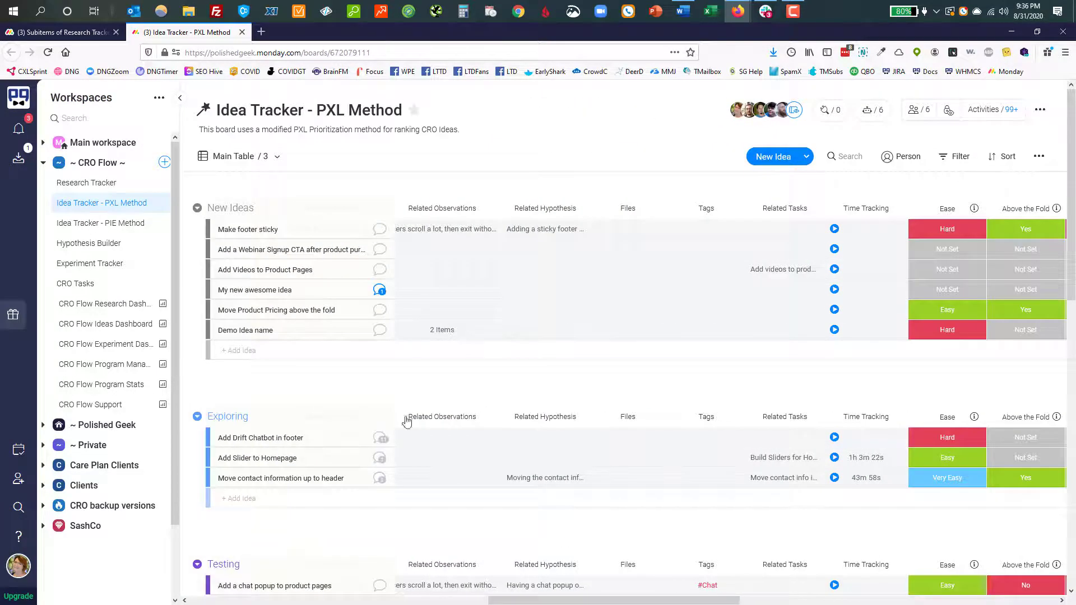
{"action": "mouse_move", "coordinate": [446, 335]}
- Return to the Research Tracker board's browser tab with Ctrl+Tab
{"action": "scroll", "coordinate": [458, 382], "scroll_direction": "down", "scroll_amount": 4}
{"action": "key", "text": "ctrl+Tab"}
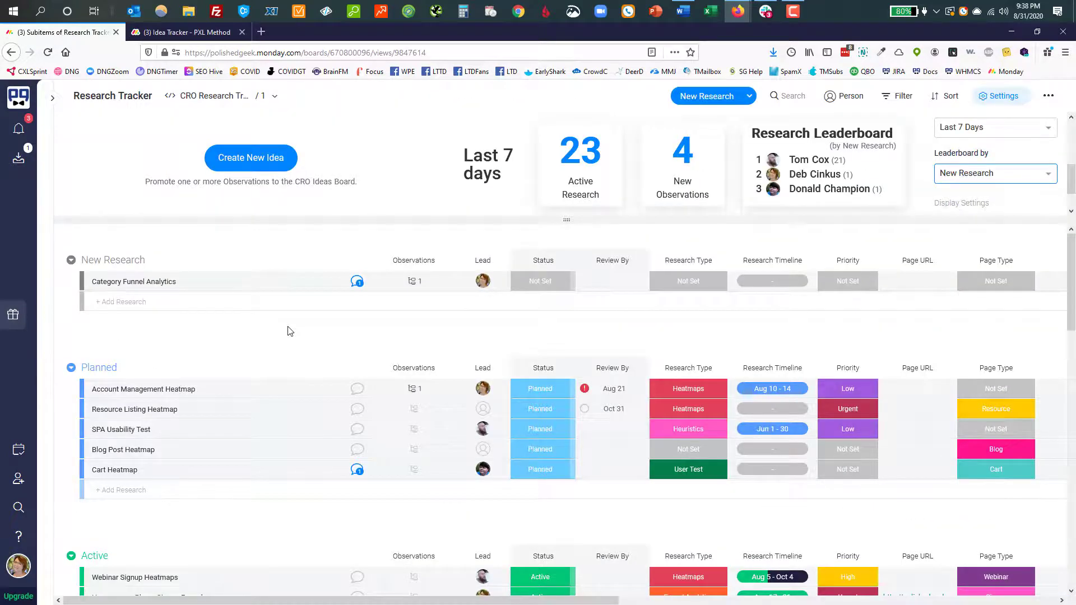